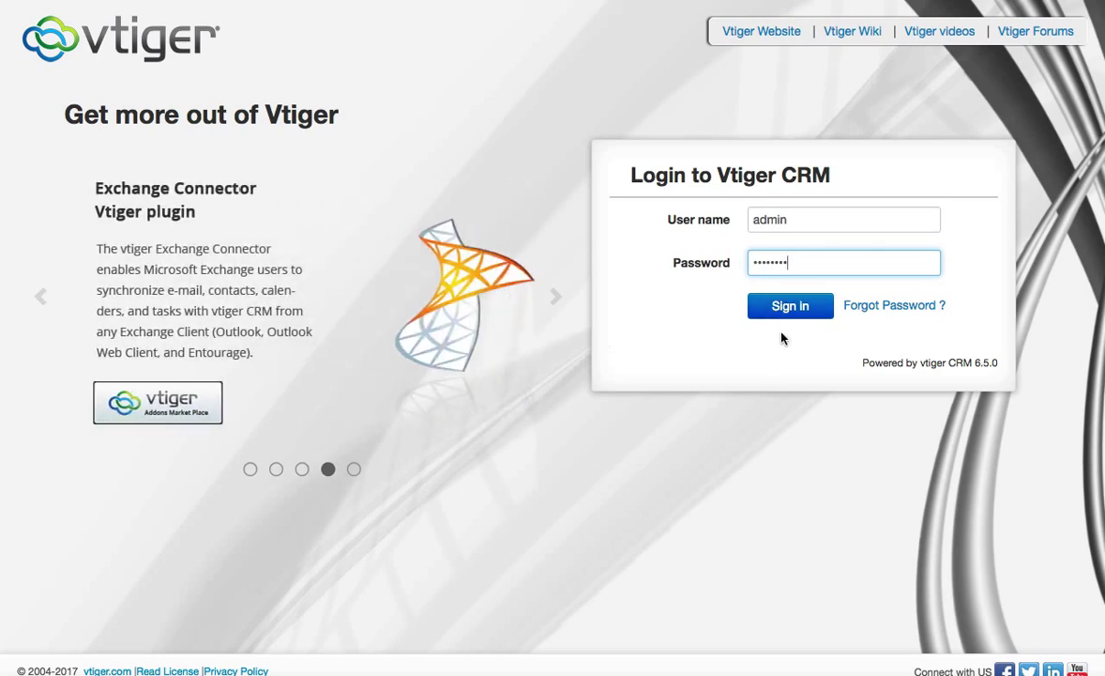
# - Sign in as administrator, go to Manage Users, and start a new user record
pyautogui.click(793, 310)
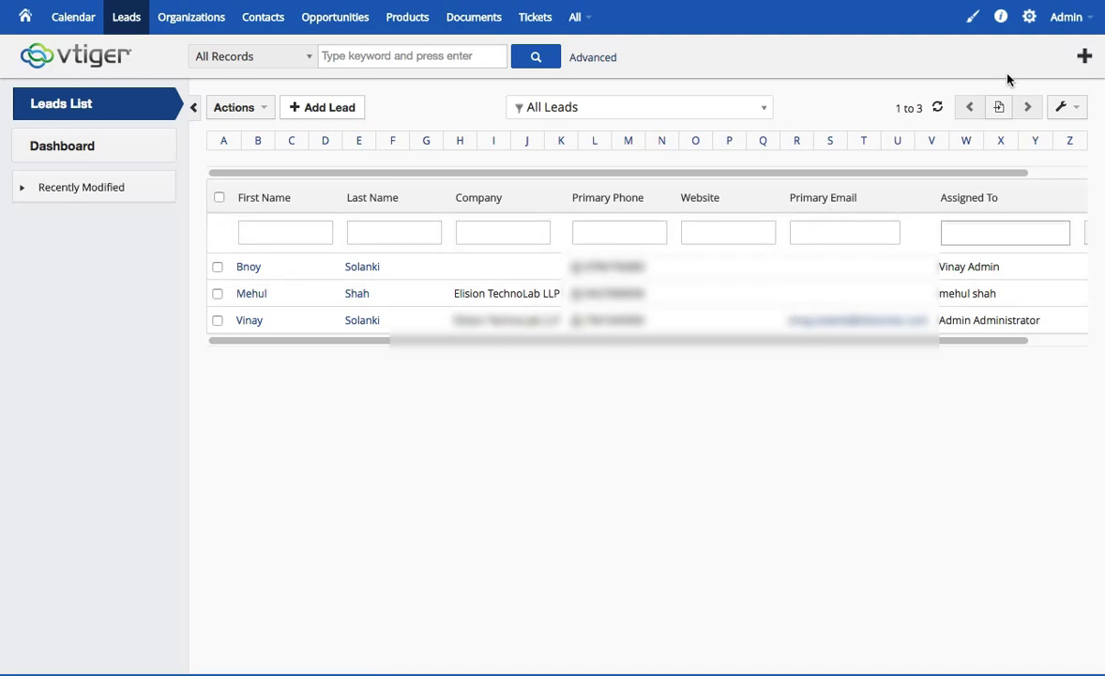
pyautogui.click(1029, 17)
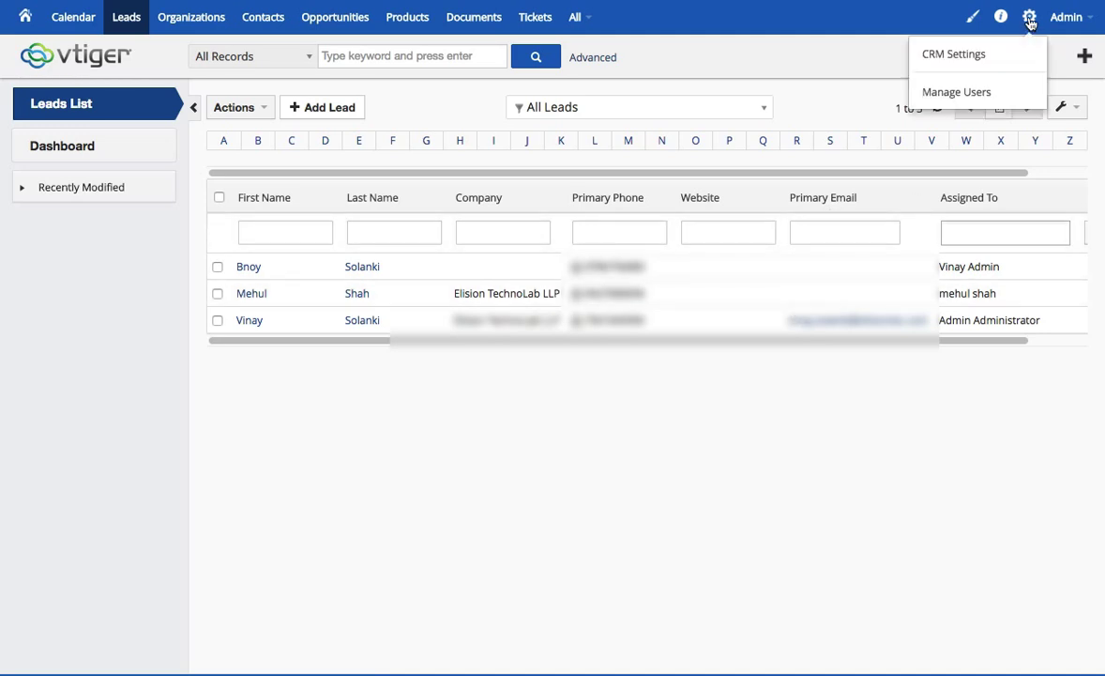
pyautogui.click(961, 92)
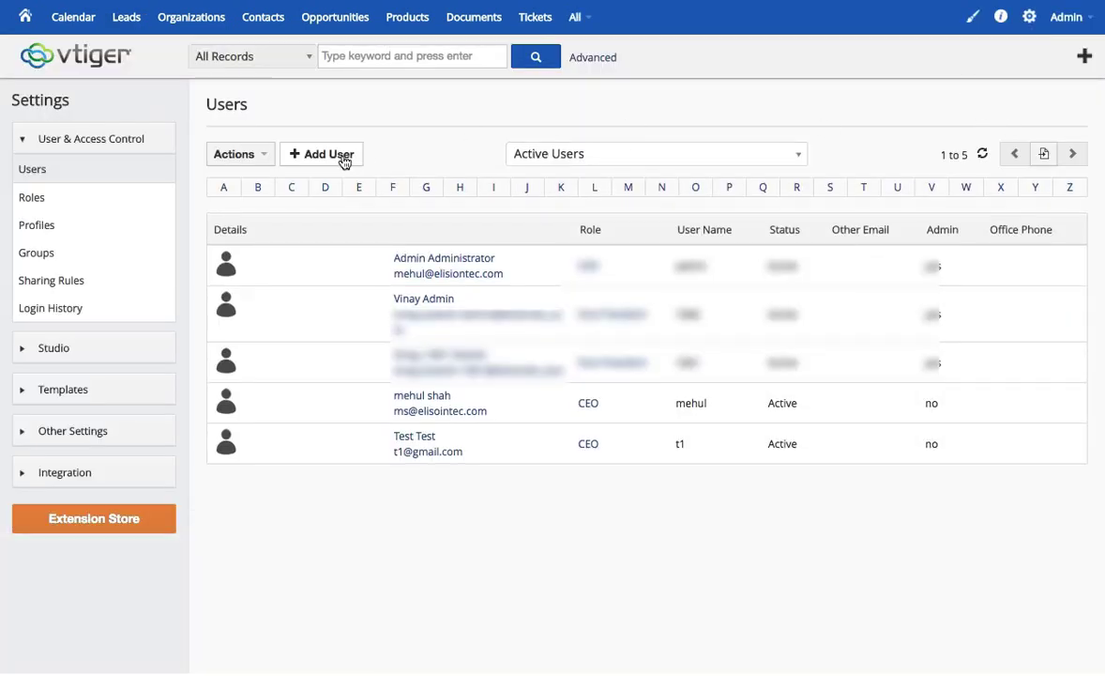
pyautogui.click(344, 163)
# - Enter the demo user's user name, password, confirmation, e-mail address and last name
pyautogui.doubleClick(443, 175)
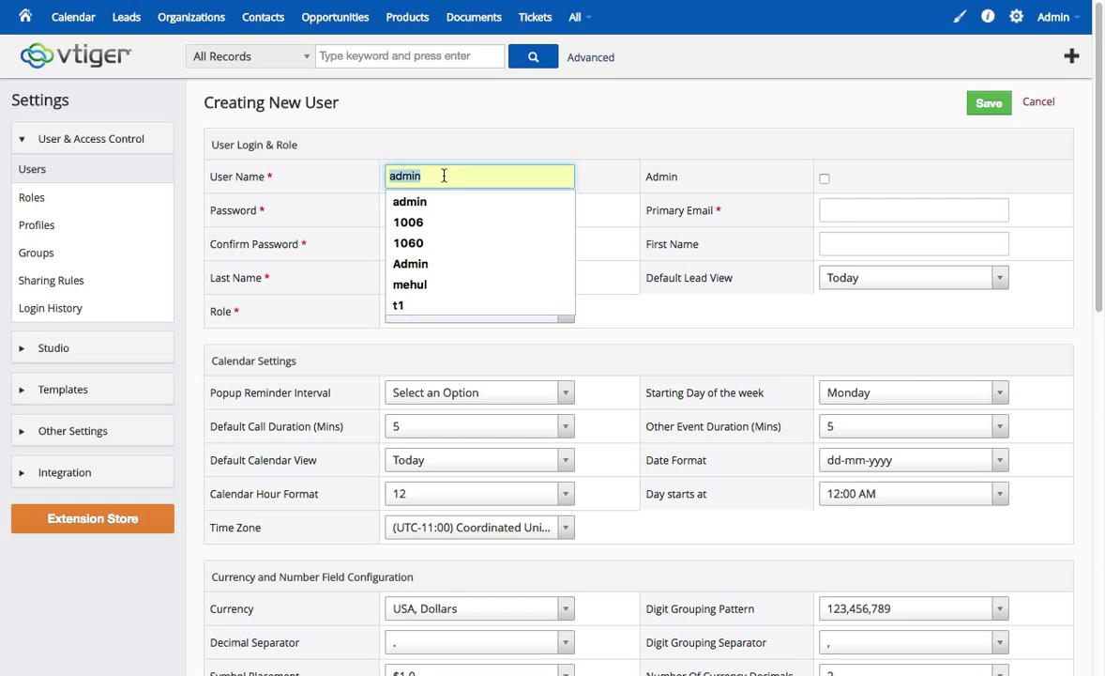
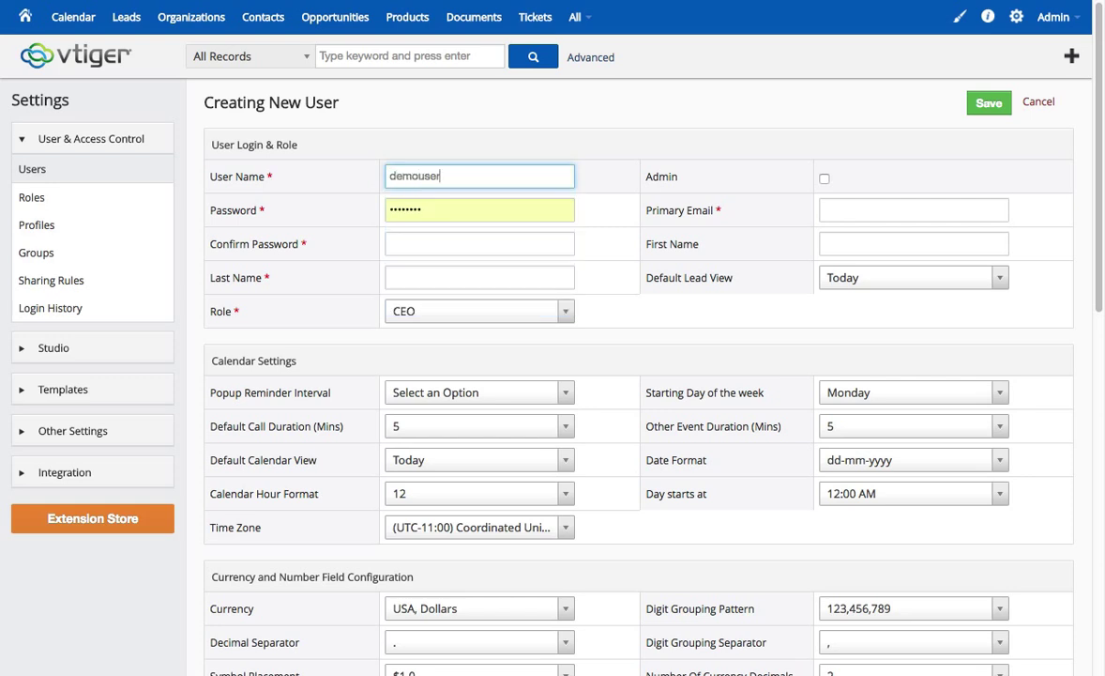
pyautogui.press('Tab')
pyautogui.press('Tab')
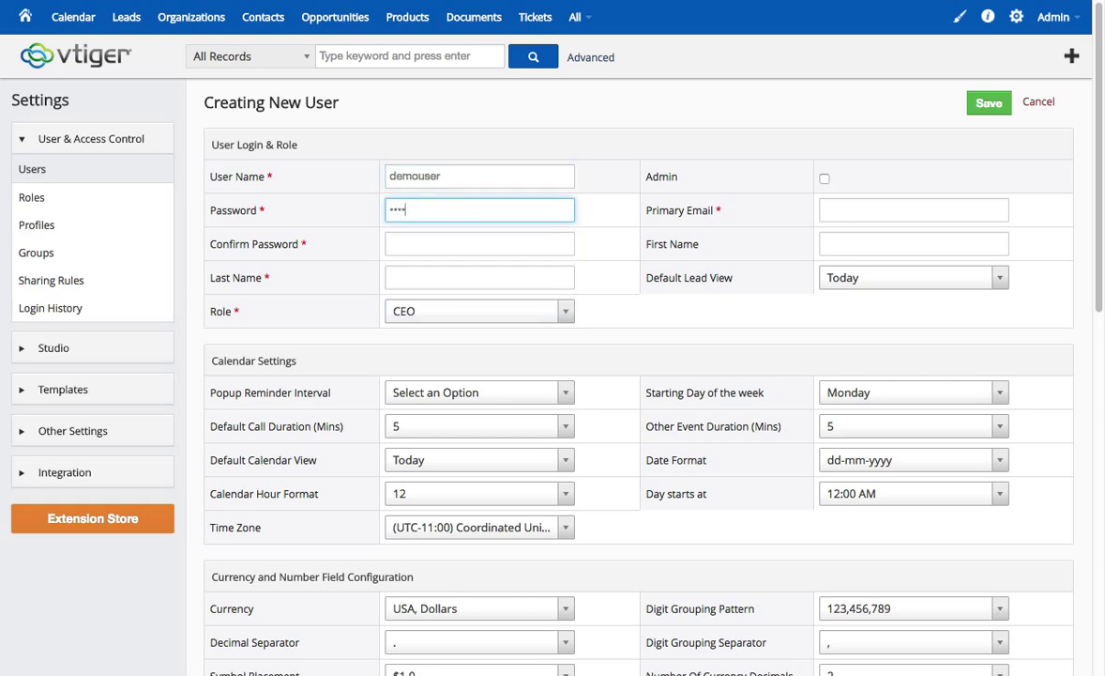
pyautogui.press('Tab')
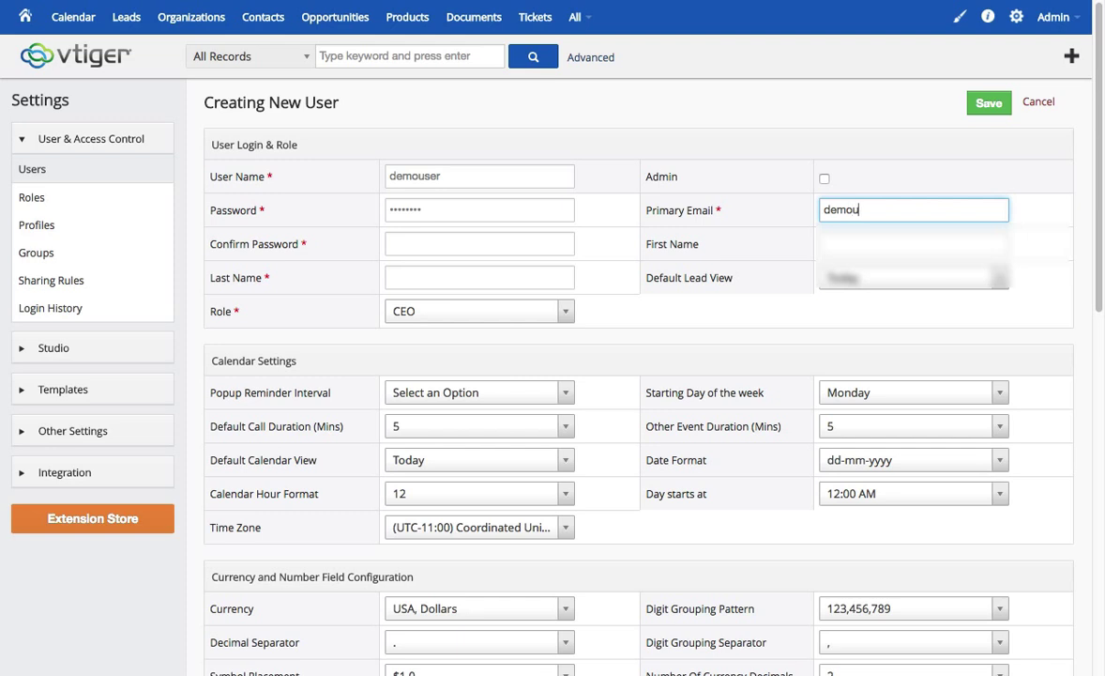
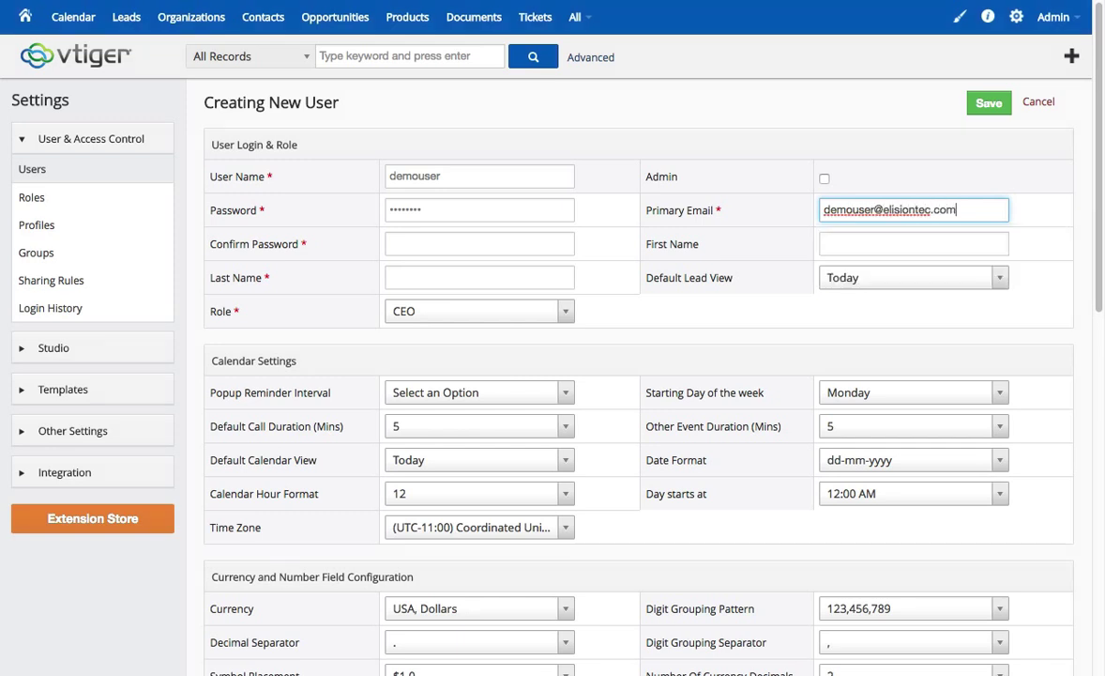
pyautogui.press('Tab')
pyautogui.write('password')
pyautogui.press('Tab')
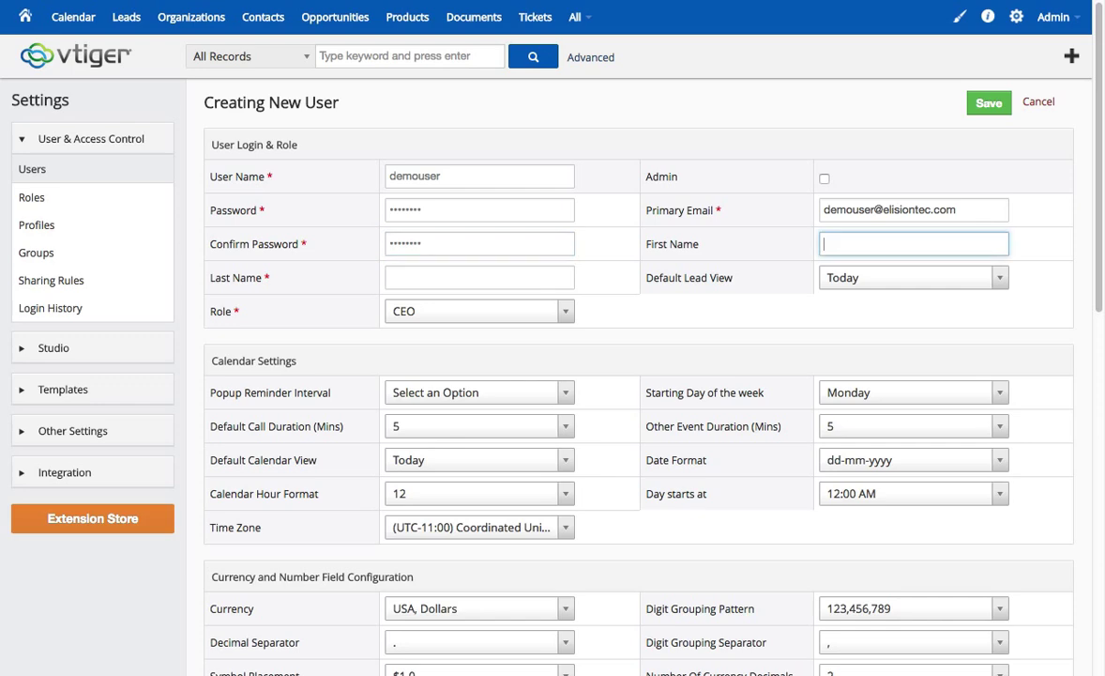
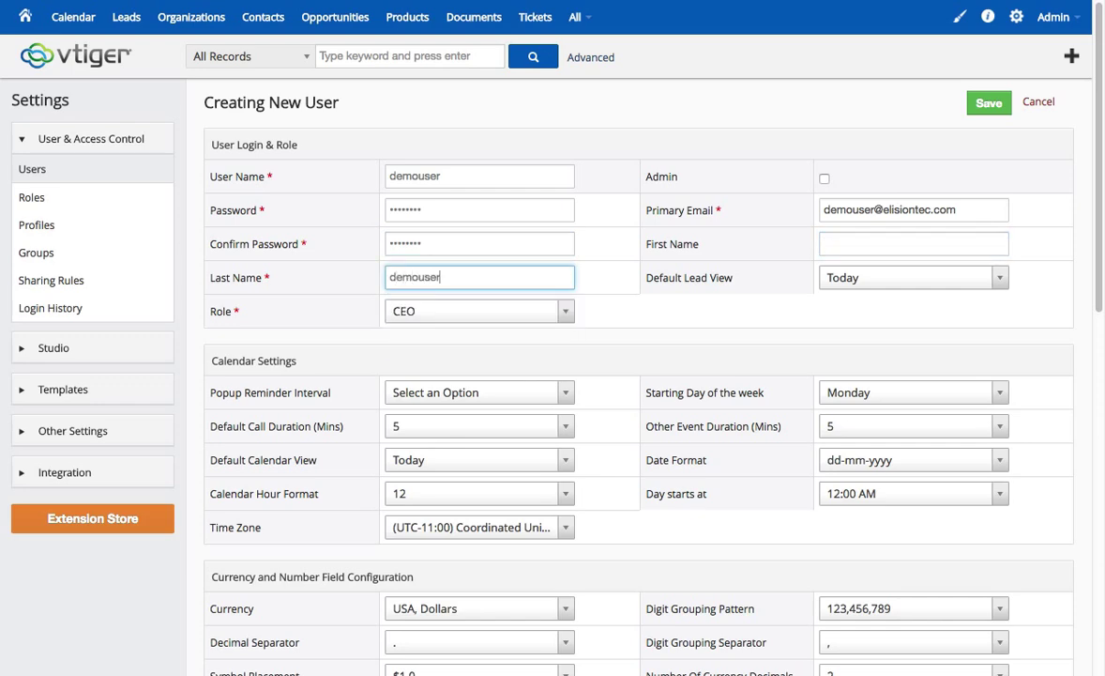
# - Set the CRM phone extension to 1006 and save the new user
pyautogui.scroll(-5, 563, 306)
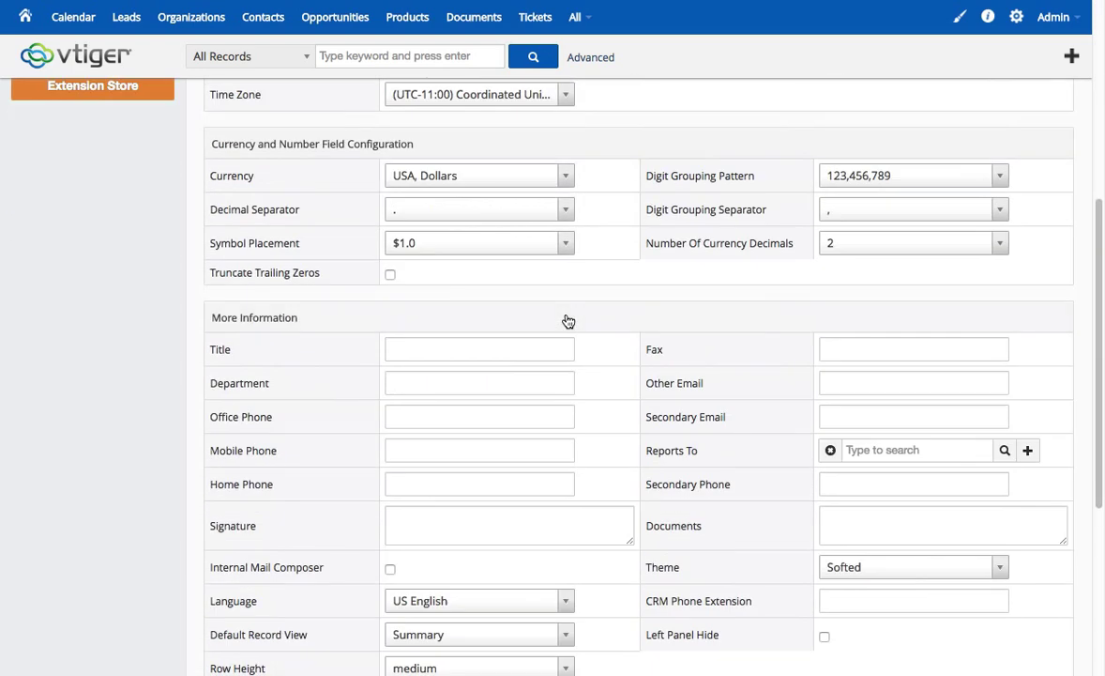
pyautogui.scroll(-2, 568, 321)
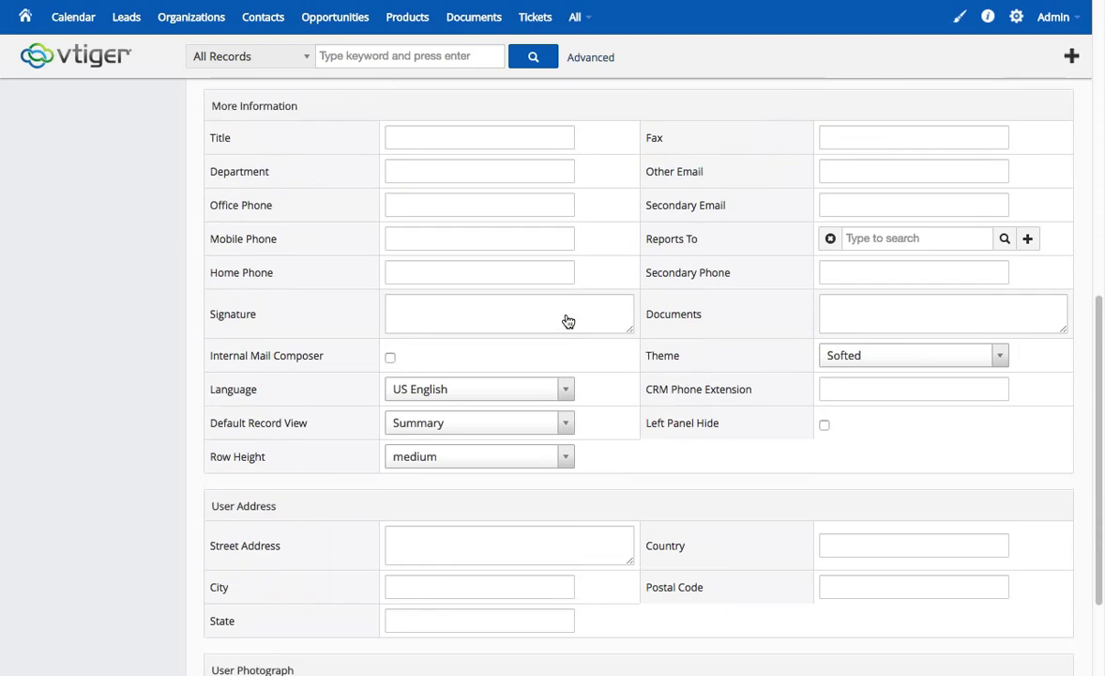
pyautogui.click(869, 393)
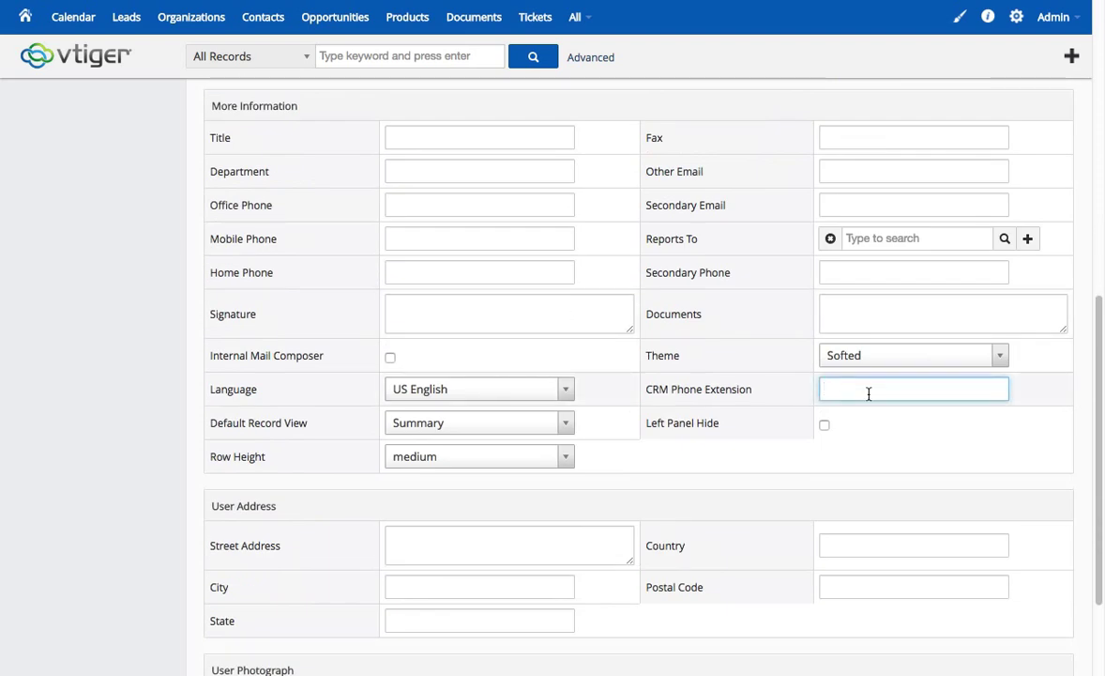
pyautogui.write('1006')
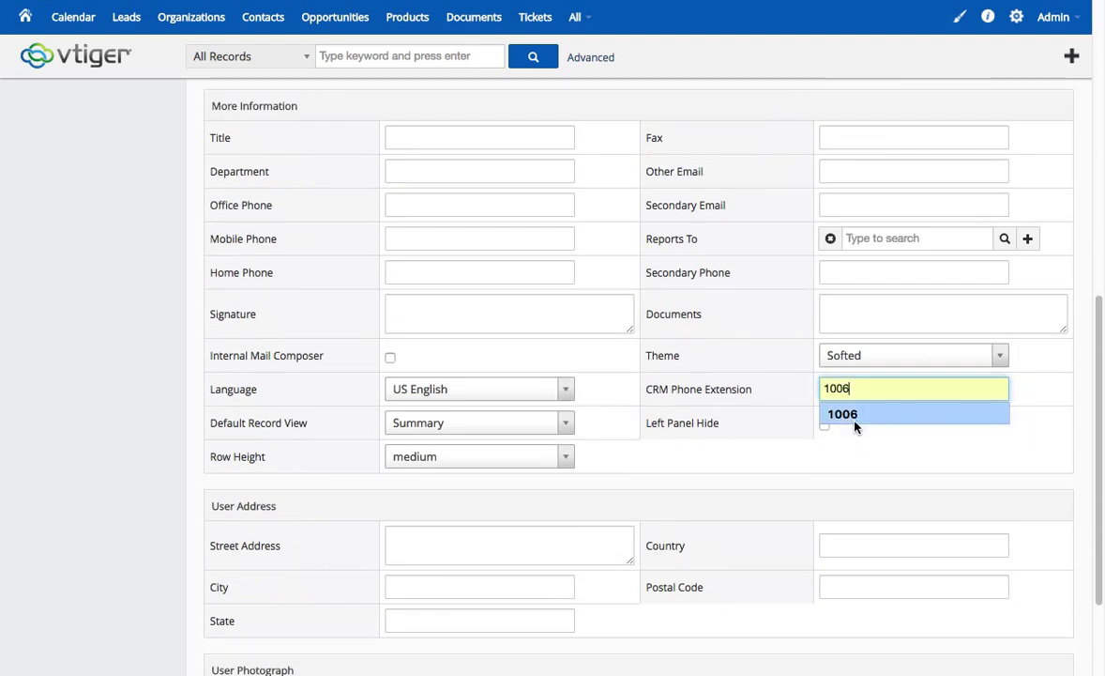
pyautogui.click(855, 414)
pyautogui.scroll(-2, 868, 463)
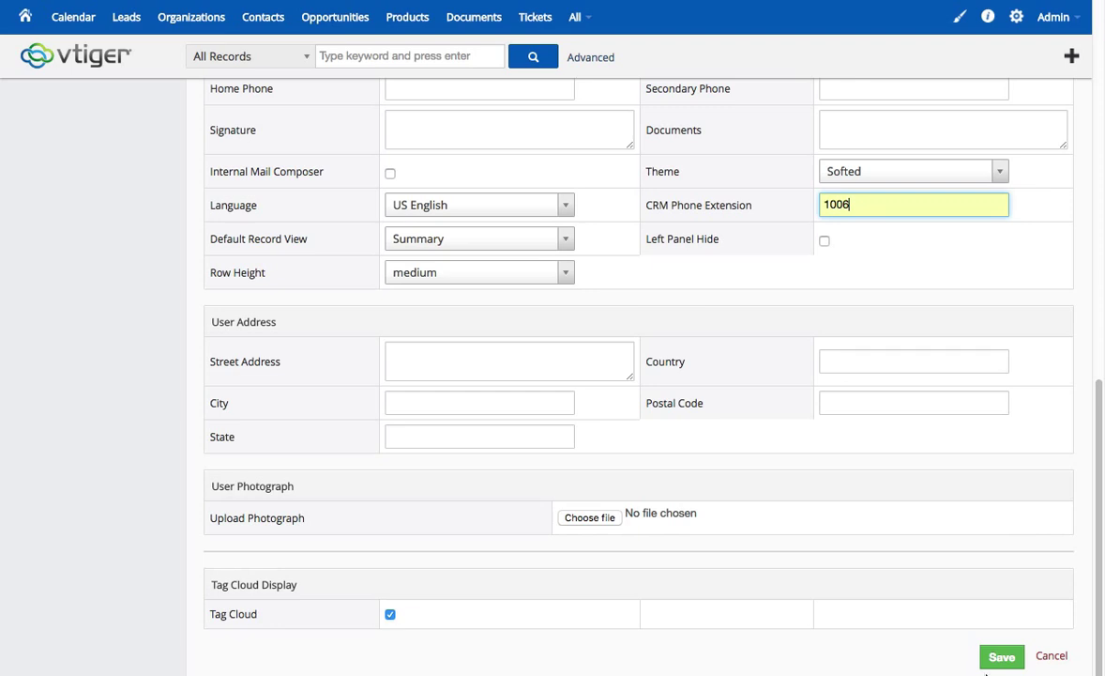
pyautogui.click(1001, 659)
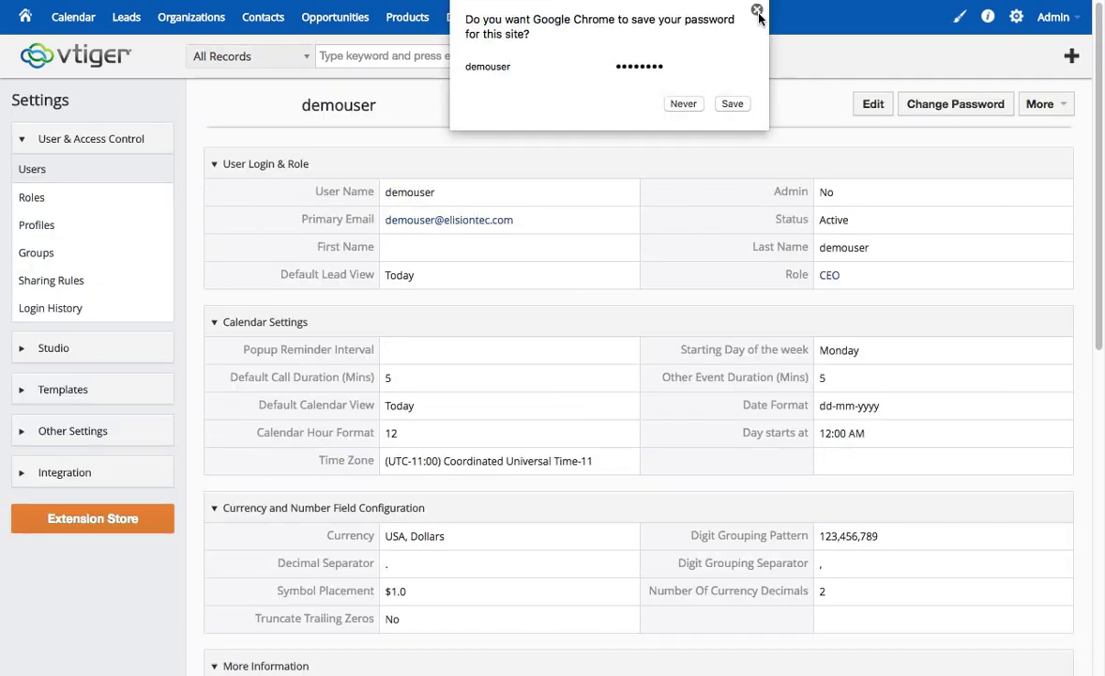
# - Dismiss the browser's offer to save the password
pyautogui.click(758, 11)
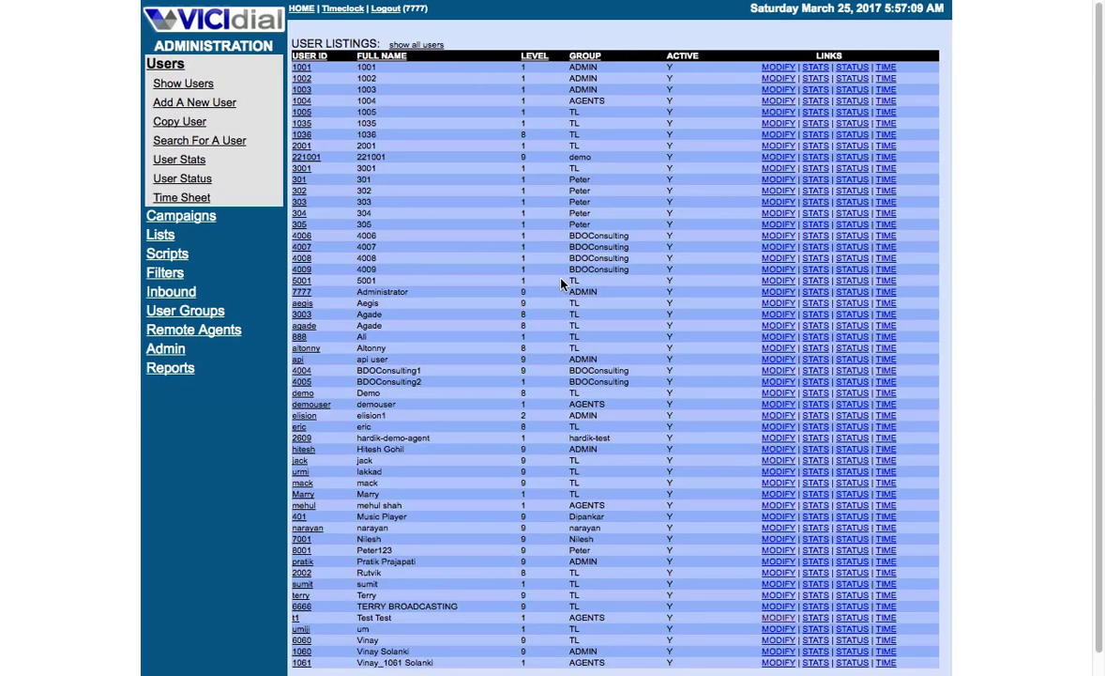
# - Locate the demo user in the VICIdial user listing and open its record for editing
pyautogui.press('super+f')
pyautogui.write('demouser')
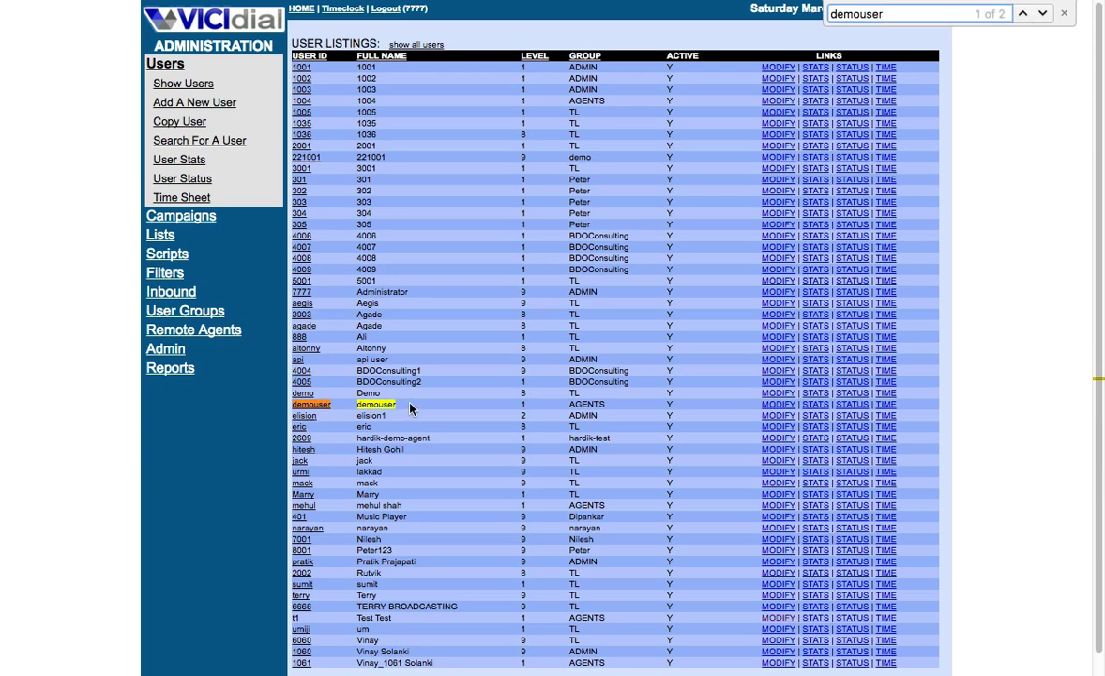
pyautogui.click(324, 402)
pyautogui.moveTo(326, 402); pyautogui.dragTo(291, 403)
pyautogui.click(291, 404)
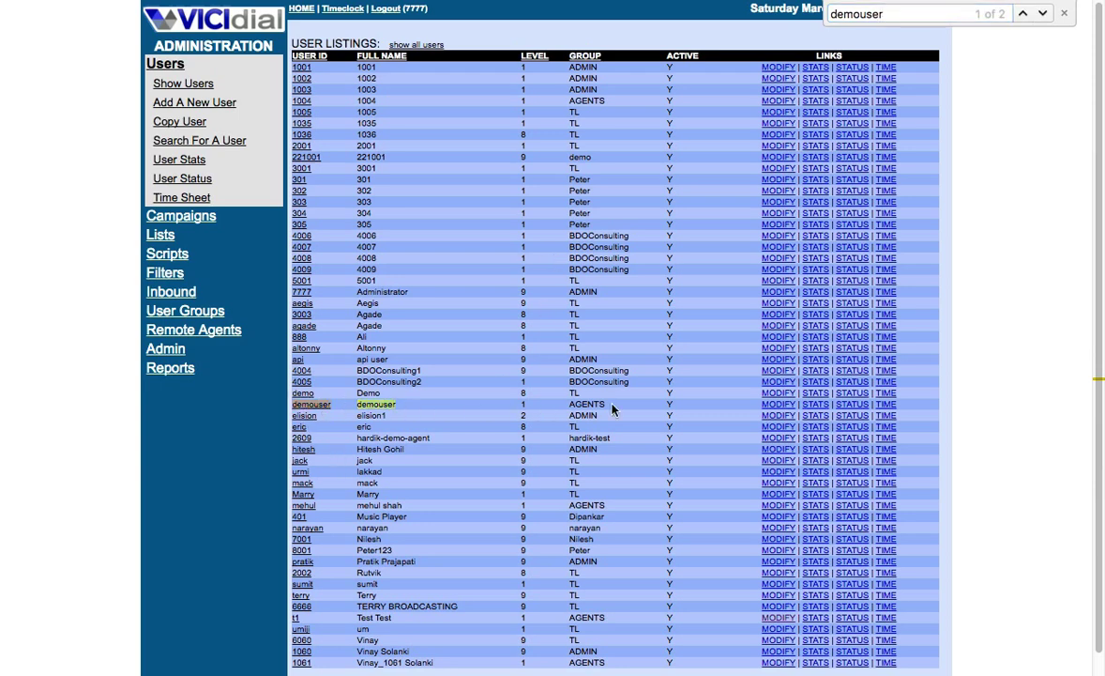
pyautogui.doubleClick(345, 403)
pyautogui.press('Escape')
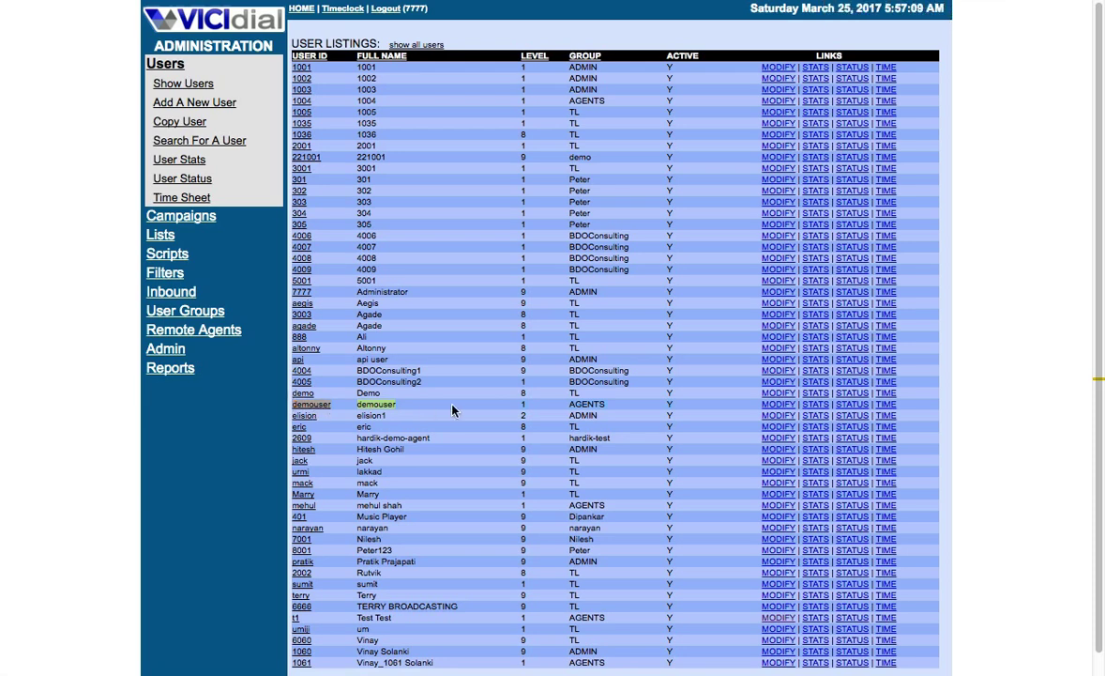
pyautogui.press('Return')
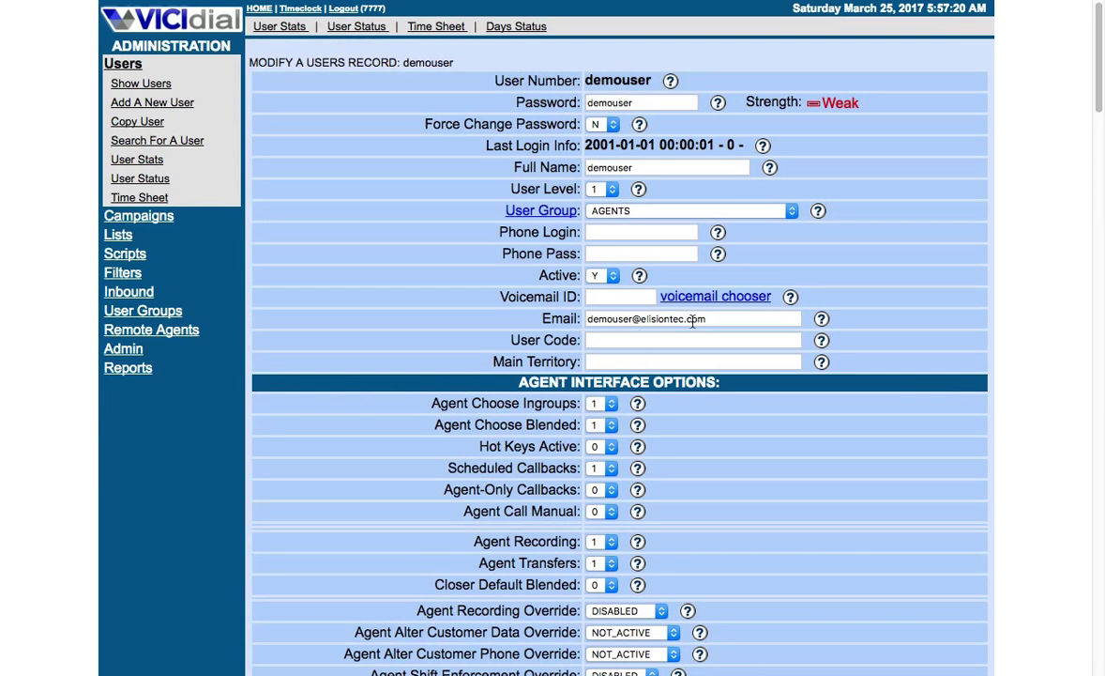
pyautogui.scroll(-1, 656, 319)
# - Edit the e-mail address field in the demo user's record
pyautogui.click(628, 297)
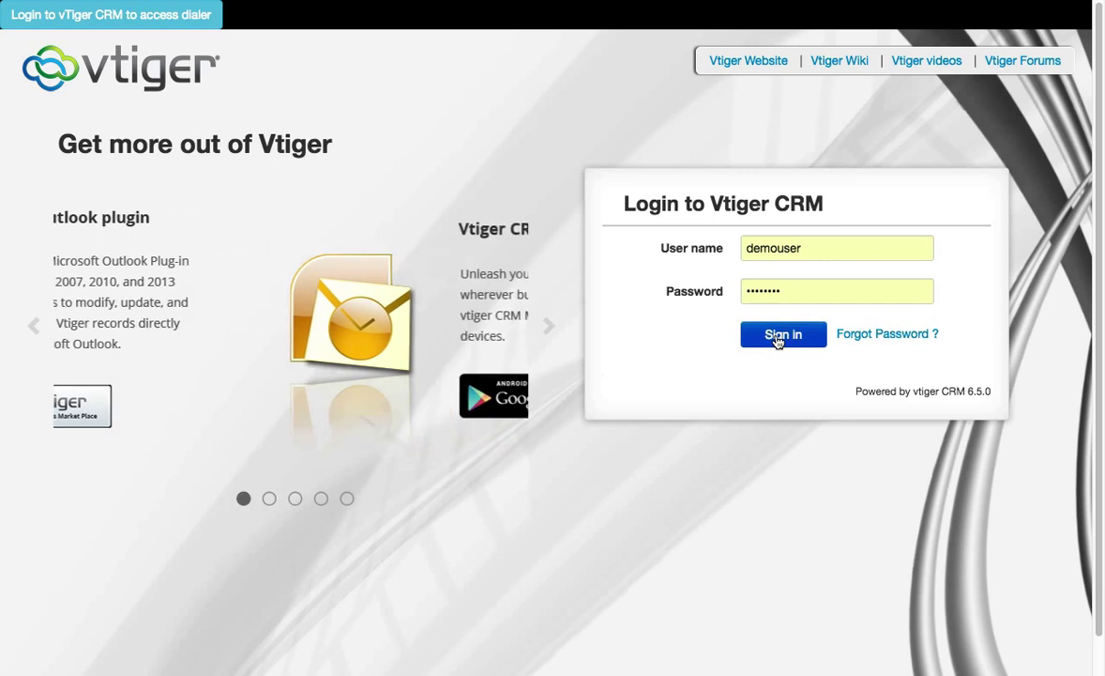
# - Sign in as the demo user and open the dialer's campaign selection
pyautogui.click(770, 247)
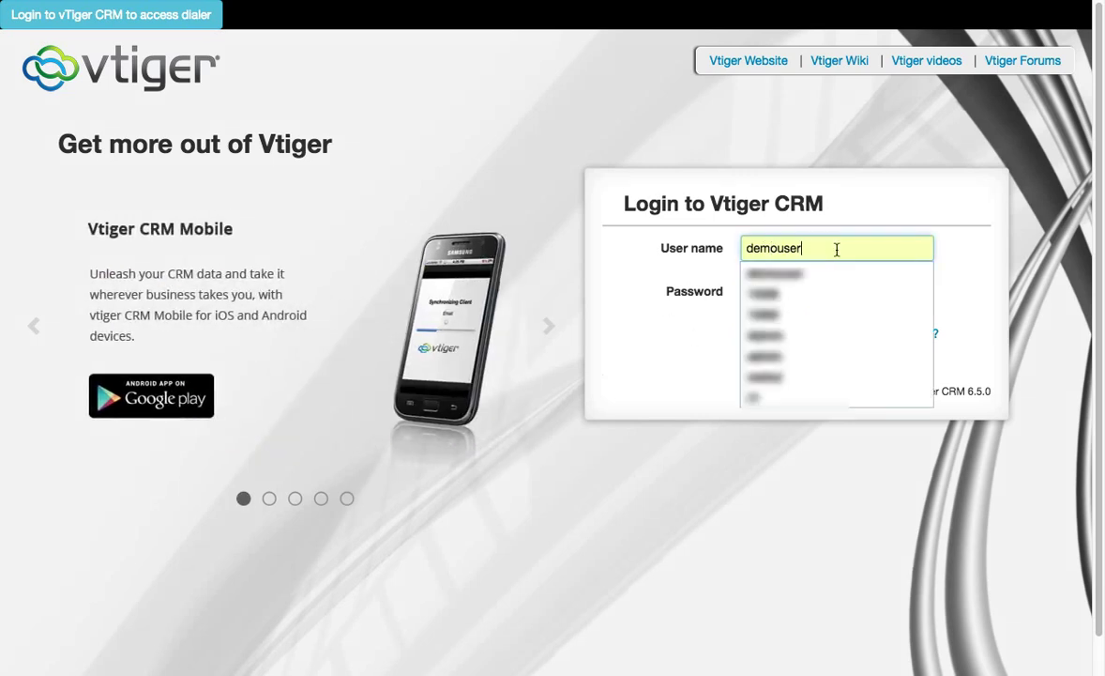
pyautogui.click(777, 336)
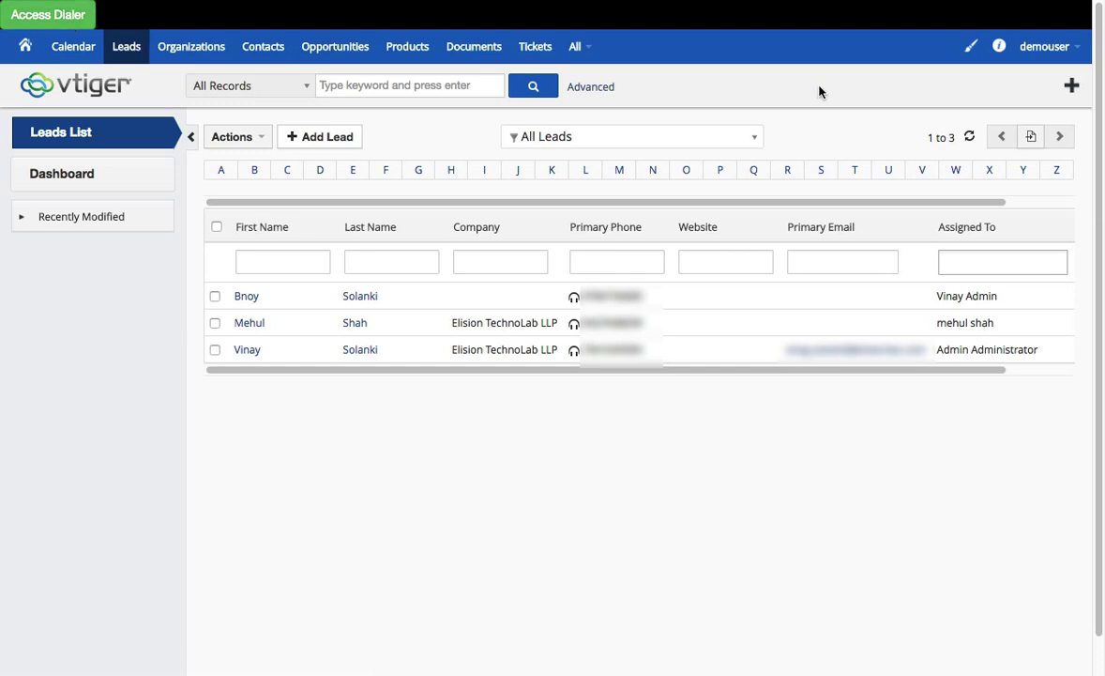
pyautogui.click(50, 19)
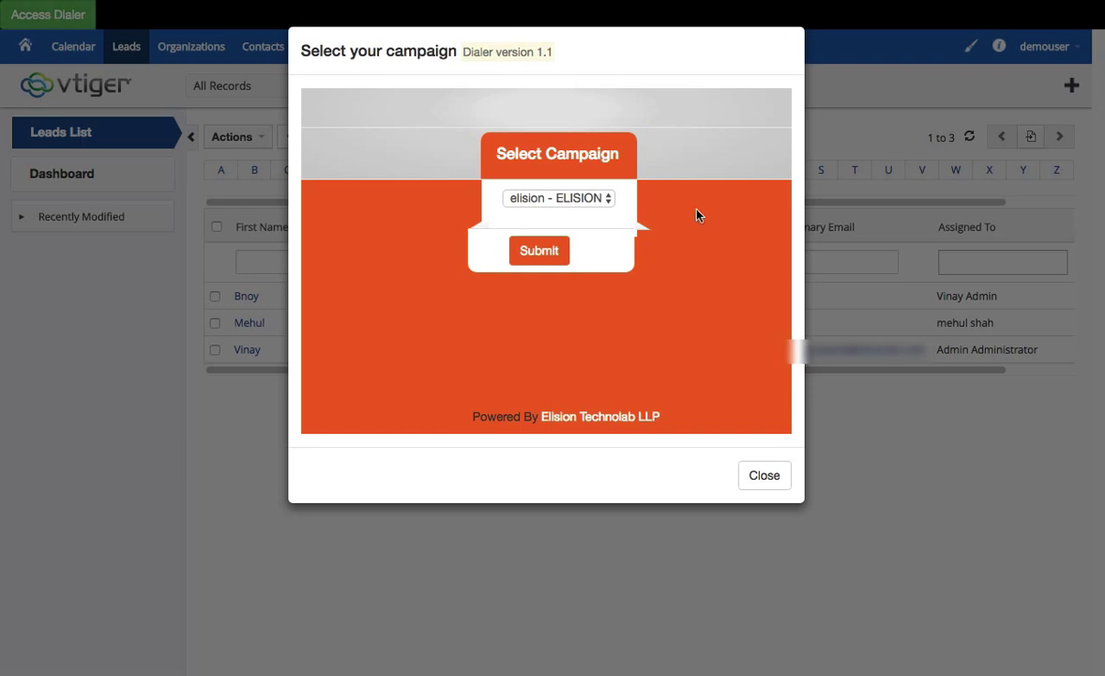
# - Submit the elision - ELISION campaign and answer the incoming call
pyautogui.click(539, 253)
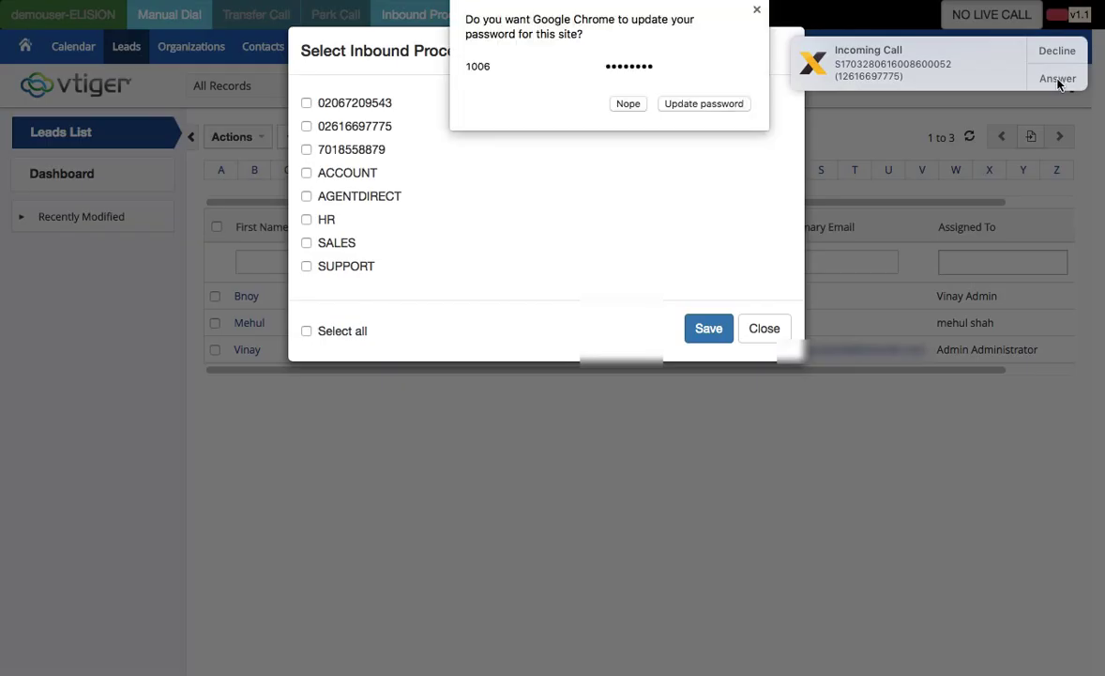
pyautogui.click(1058, 80)
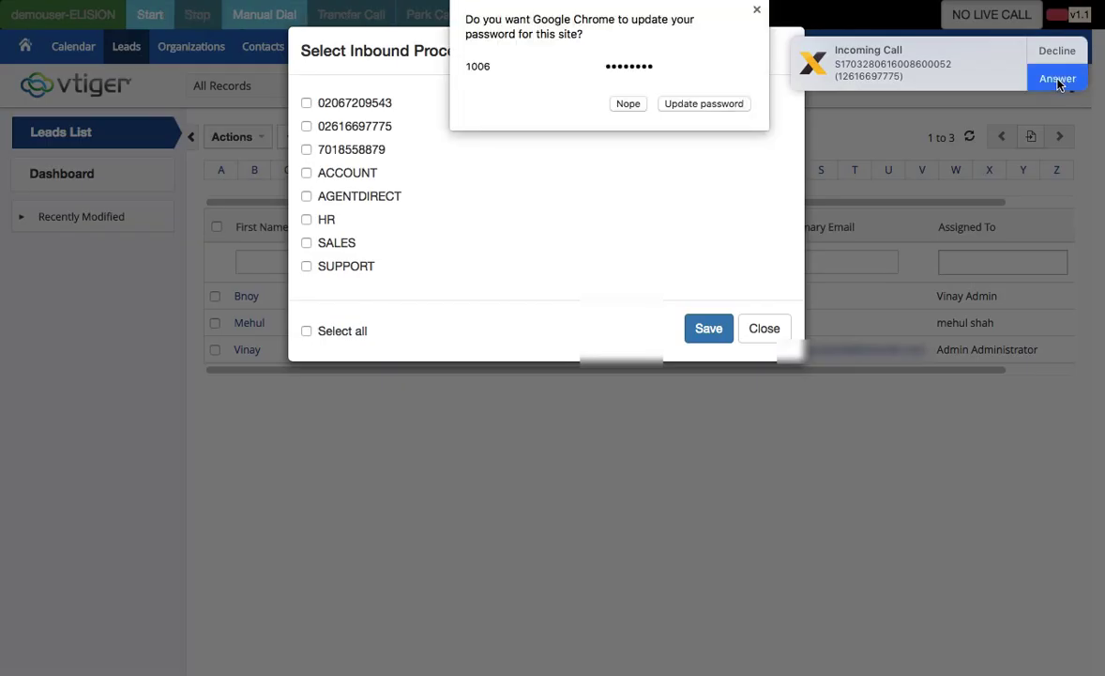
pyautogui.press('super+Tab')
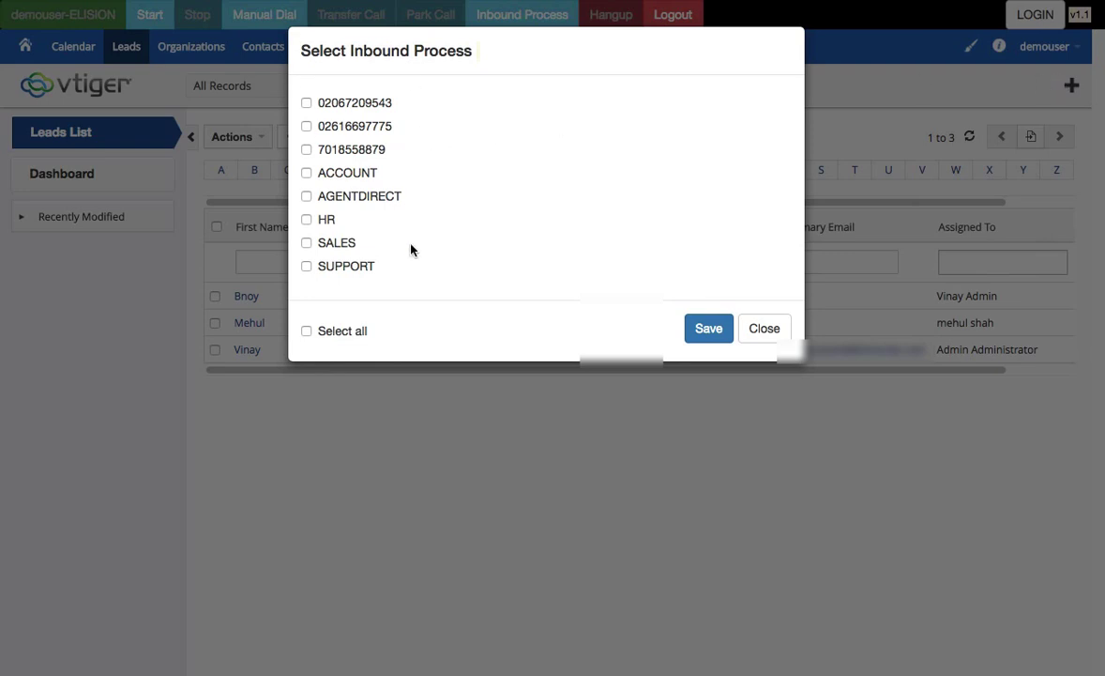
# - Select and save all eight inbound processes, then recheck the list and close it
pyautogui.click(344, 333)
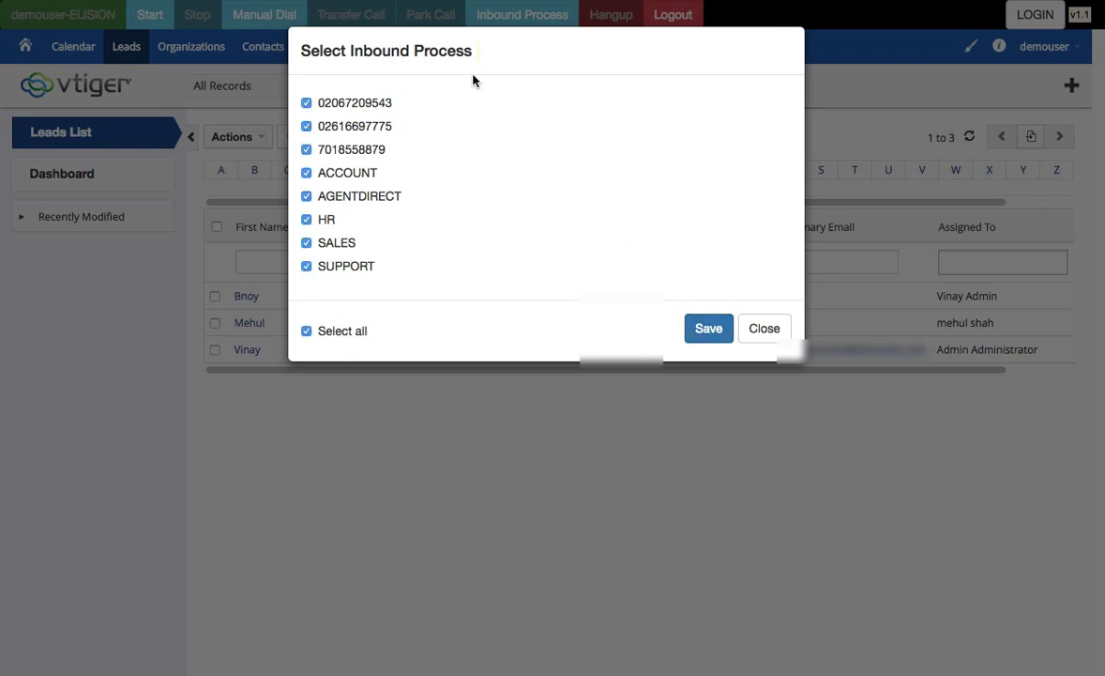
pyautogui.click(714, 336)
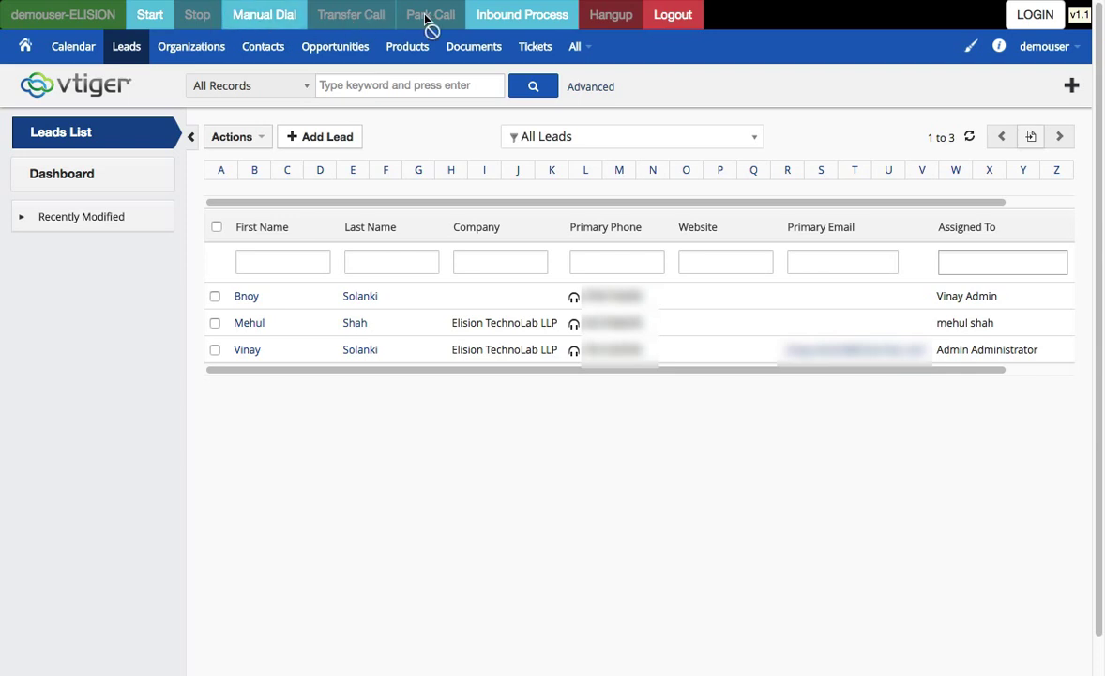
pyautogui.click(502, 17)
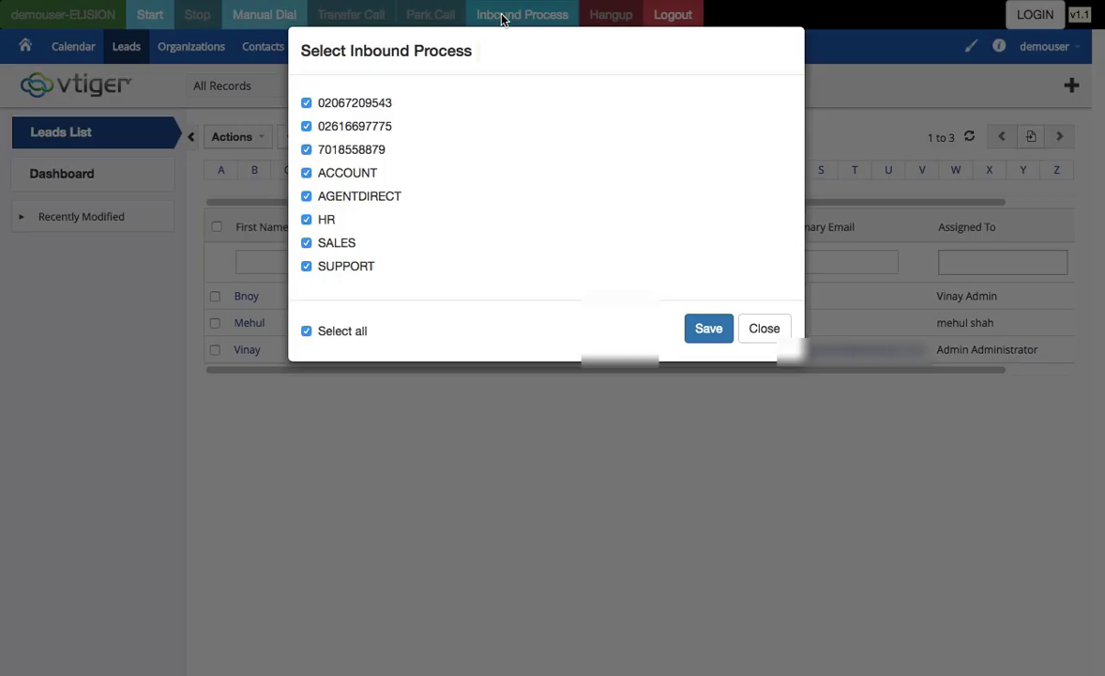
pyautogui.click(764, 330)
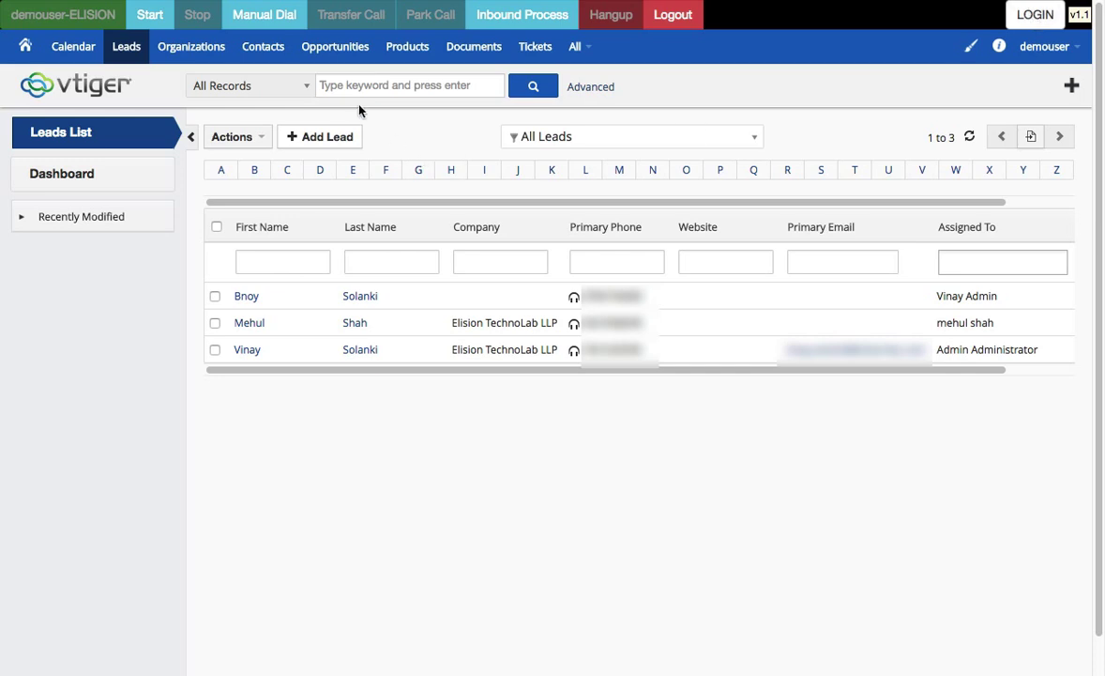
# - Manually dial the outside number, chosen from the saved suggestions, to start a live call
pyautogui.click(255, 16)
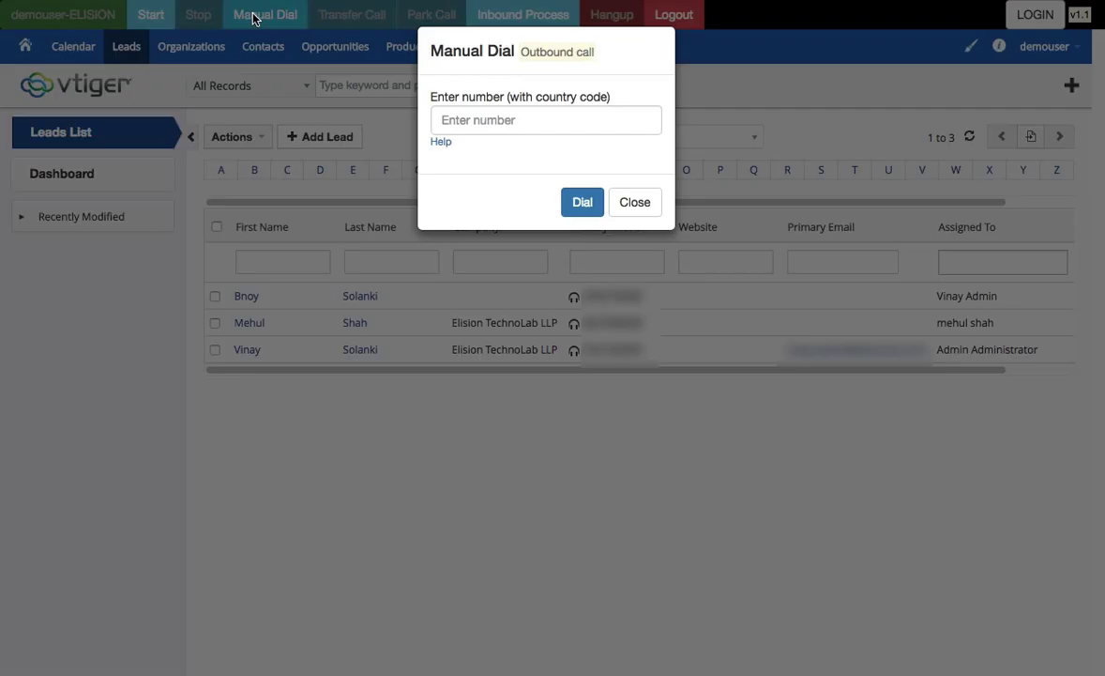
pyautogui.click(587, 117)
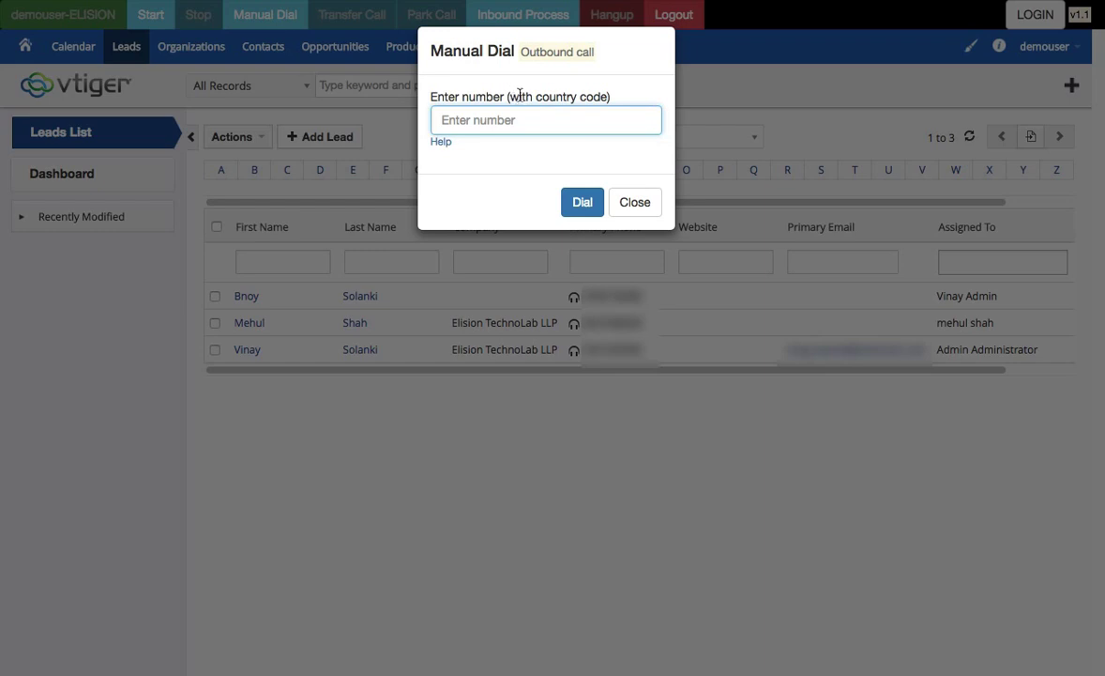
pyautogui.click(553, 125)
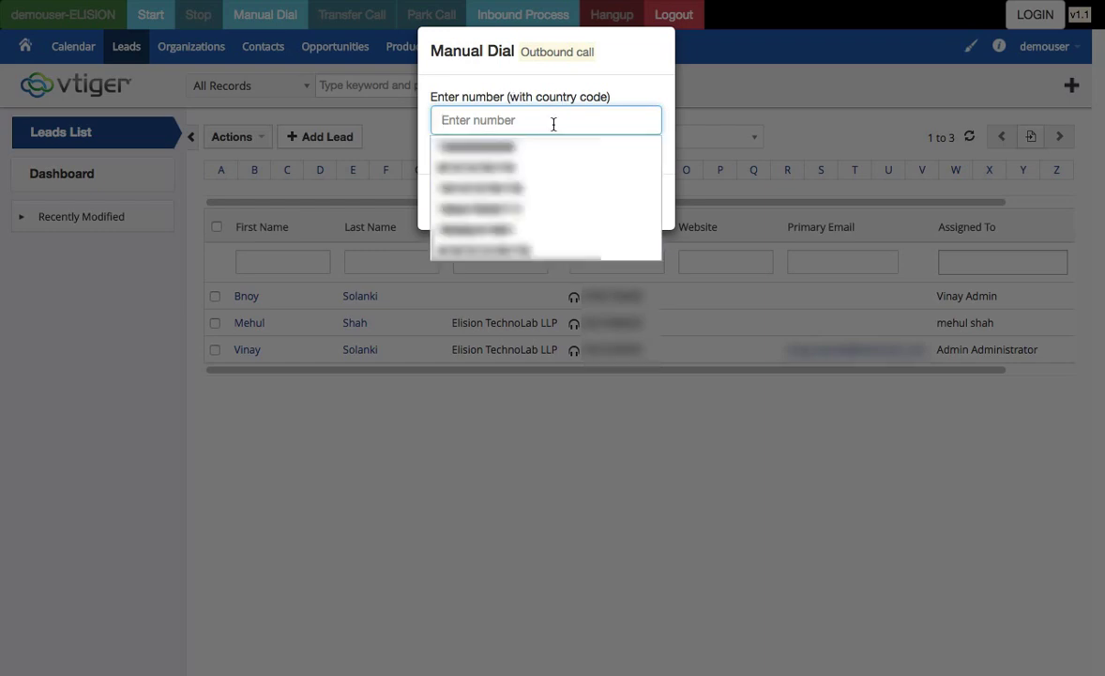
pyautogui.click(557, 94)
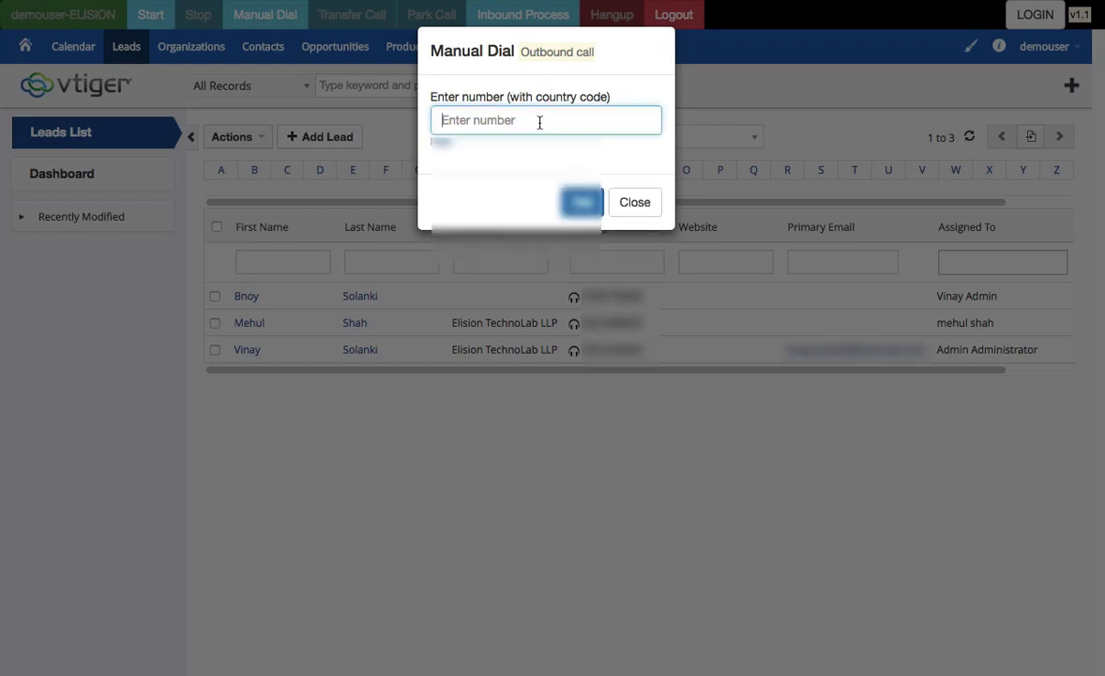
pyautogui.click(539, 122)
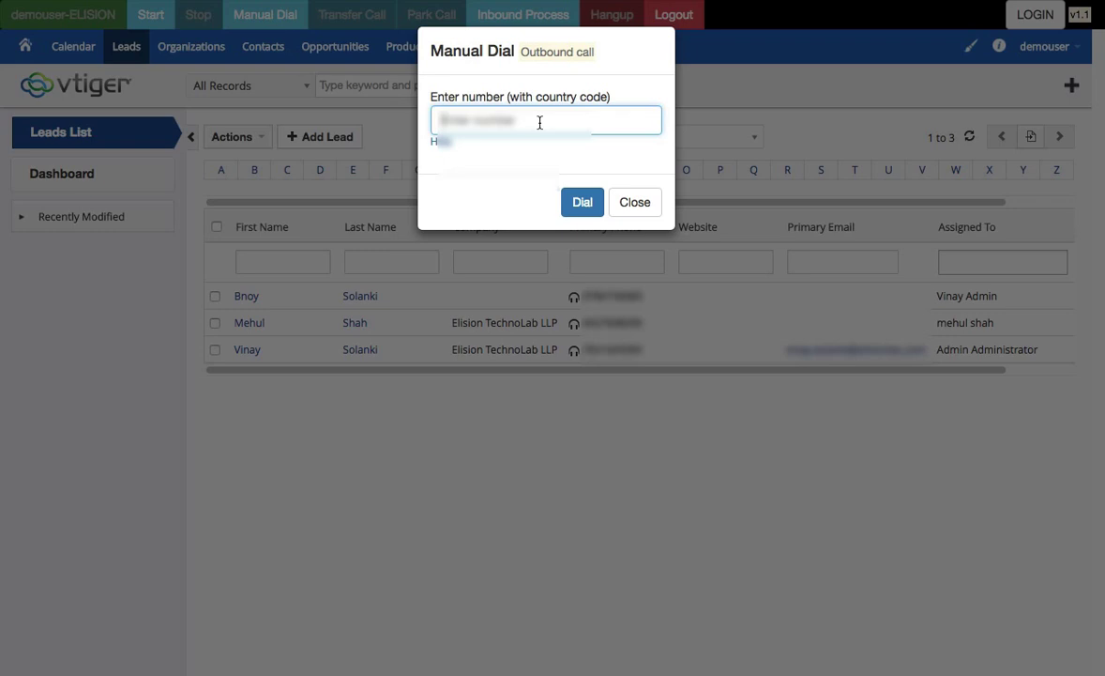
pyautogui.write('97237167')
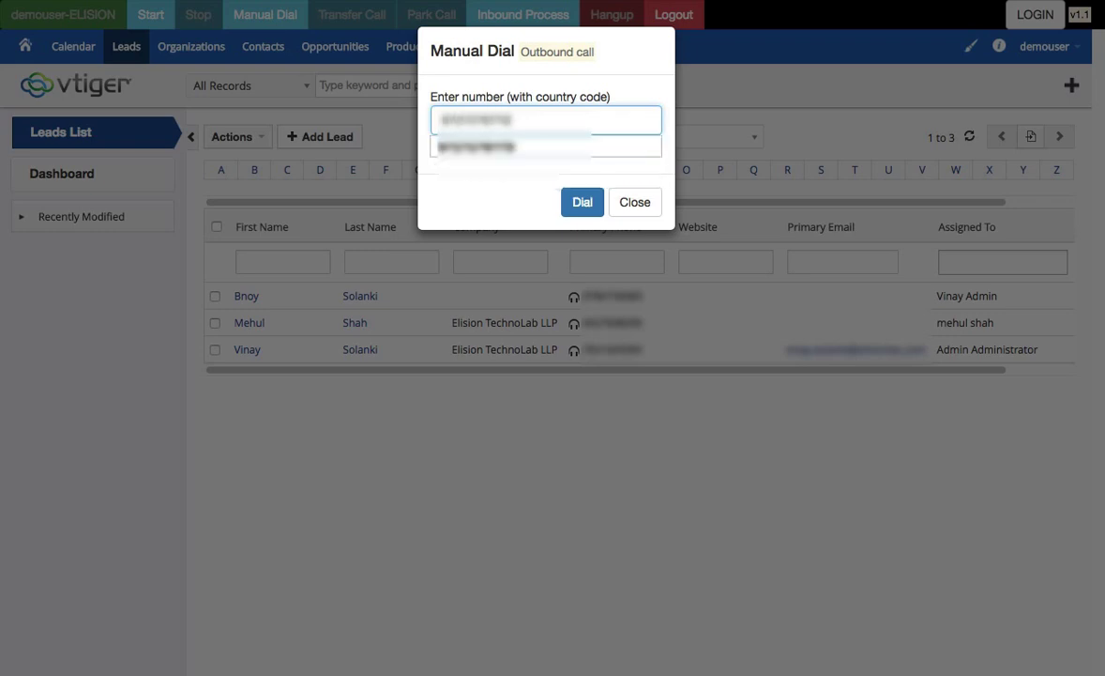
pyautogui.click(545, 149)
pyautogui.click(583, 201)
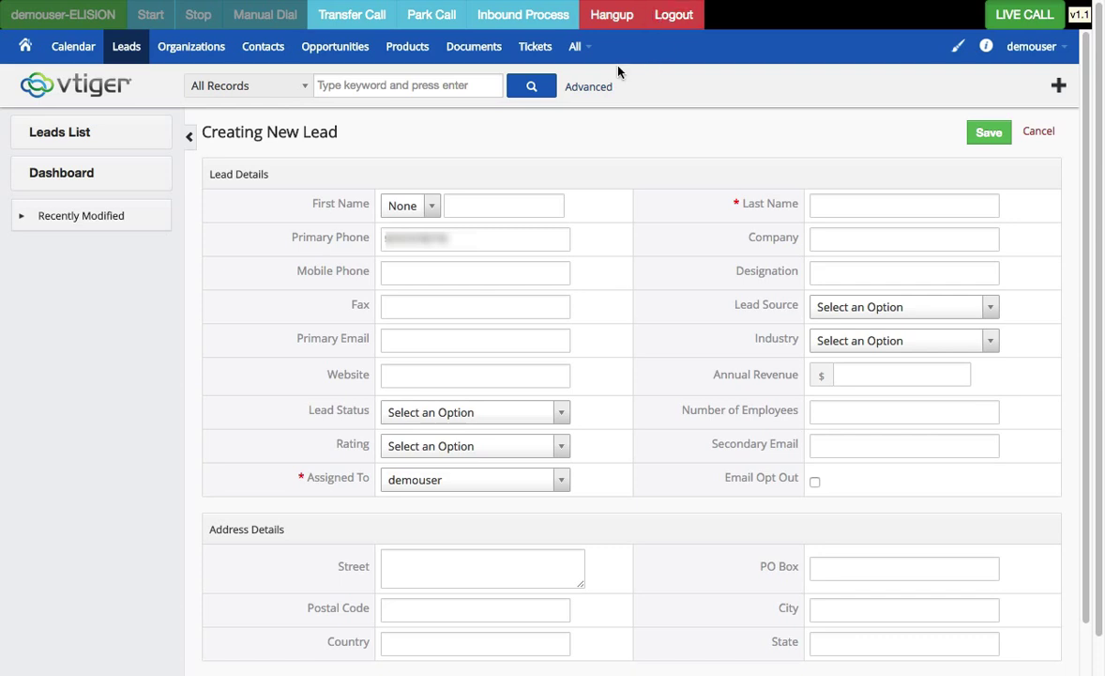
# - Park the live call, then grab it back to reconnect the caller
pyautogui.click(431, 15)
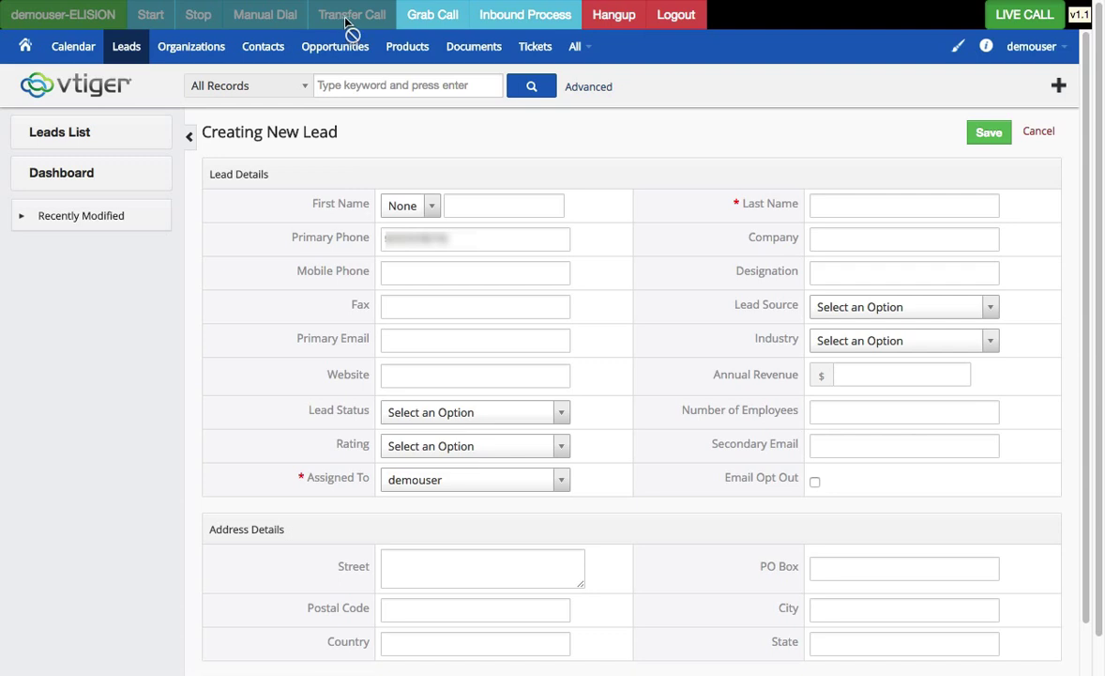
pyautogui.click(435, 25)
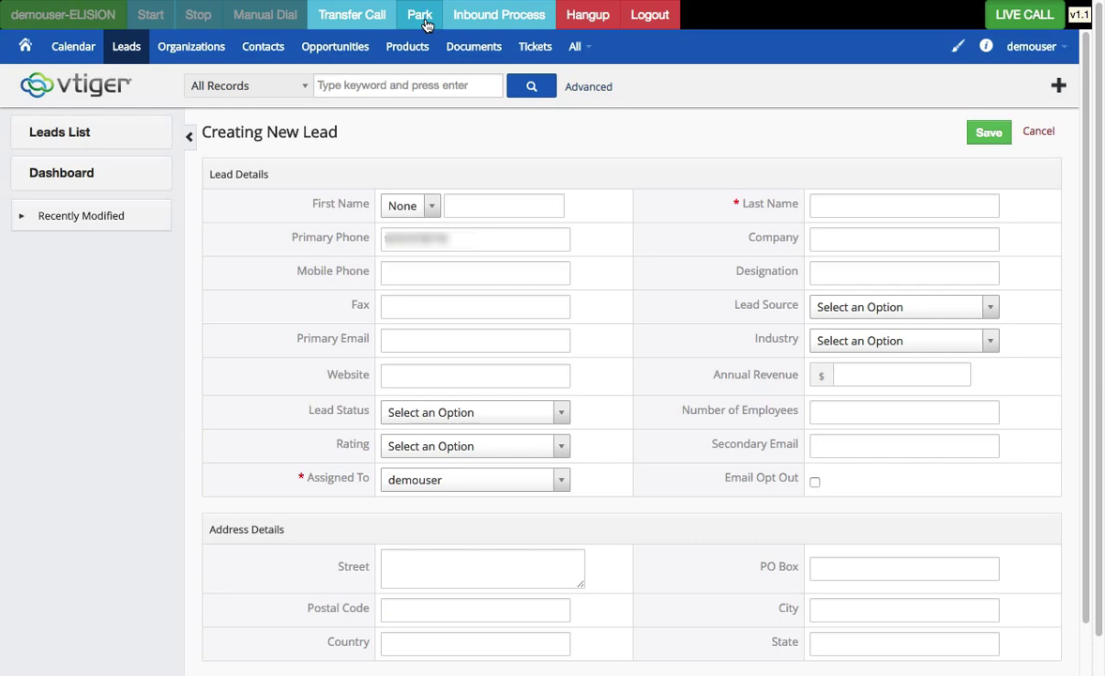
# - Open Transfer Call, select the external number field, then browse the internal group and agent lists without choosing
pyautogui.click(361, 21)
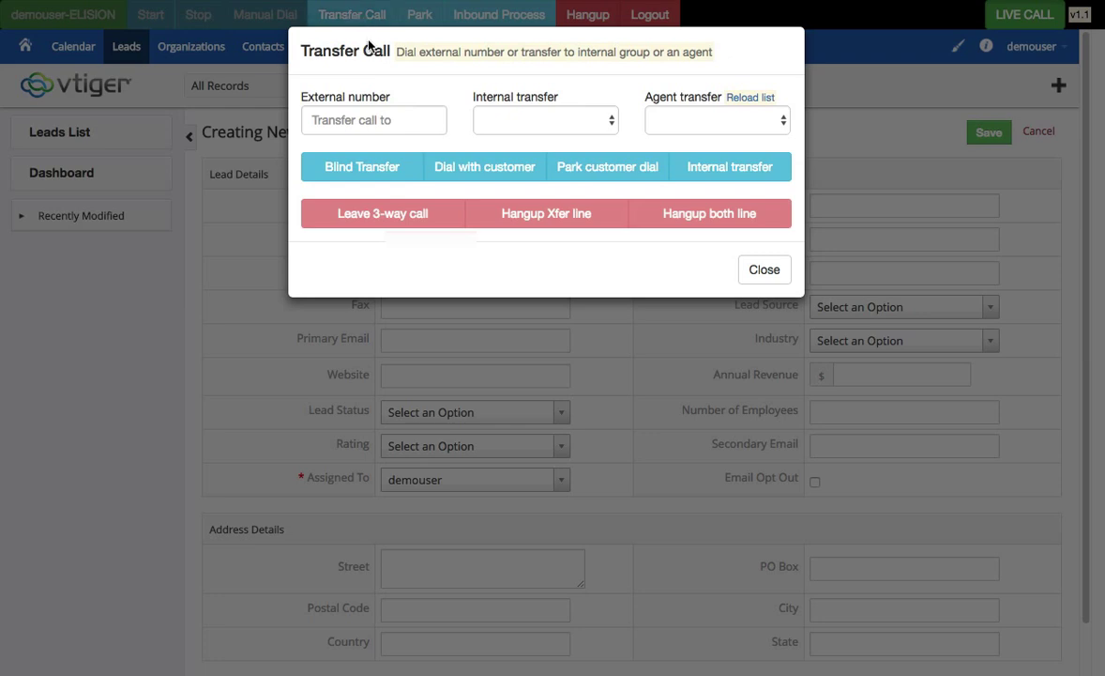
pyautogui.click(357, 117)
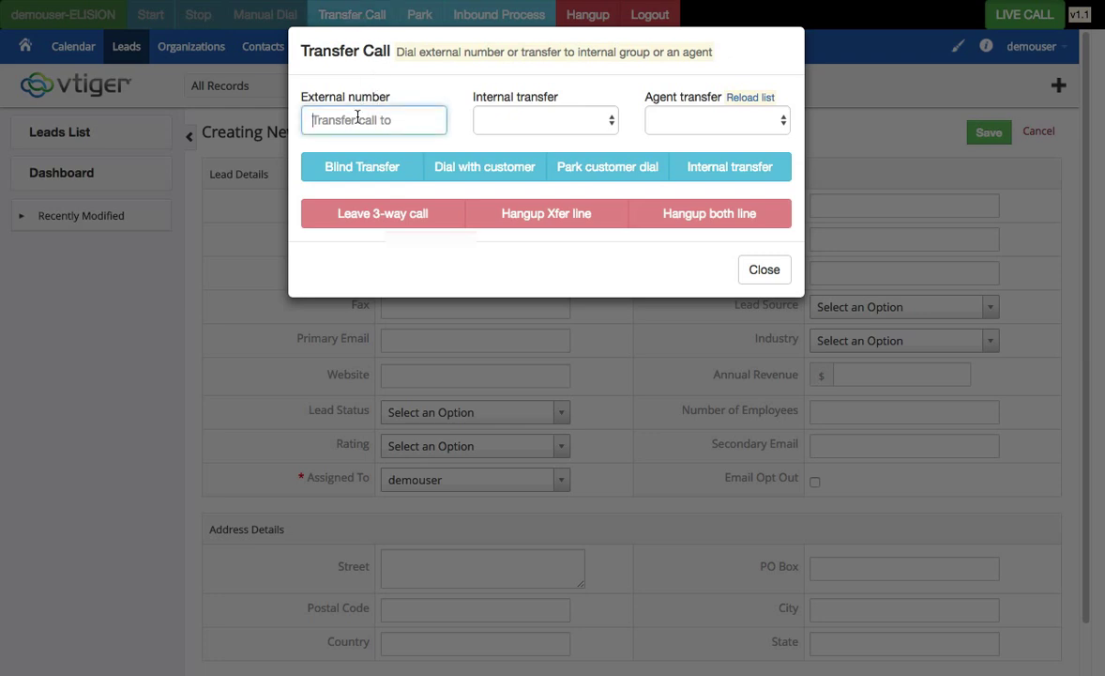
pyautogui.click(545, 123)
pyautogui.click(545, 126)
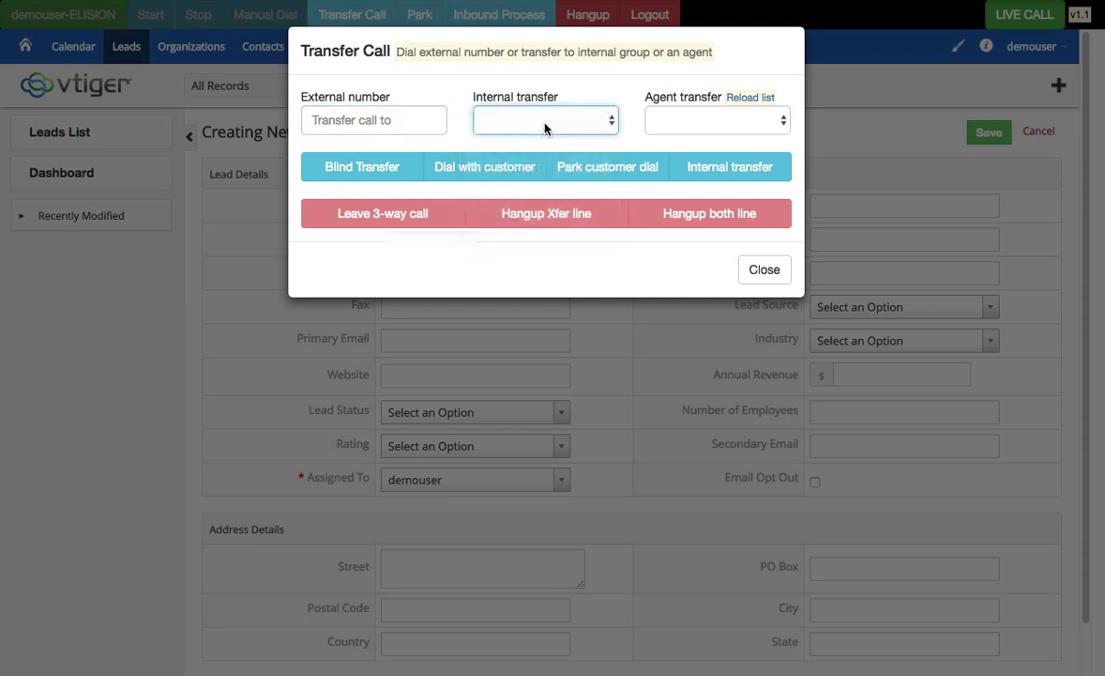
pyautogui.click(706, 121)
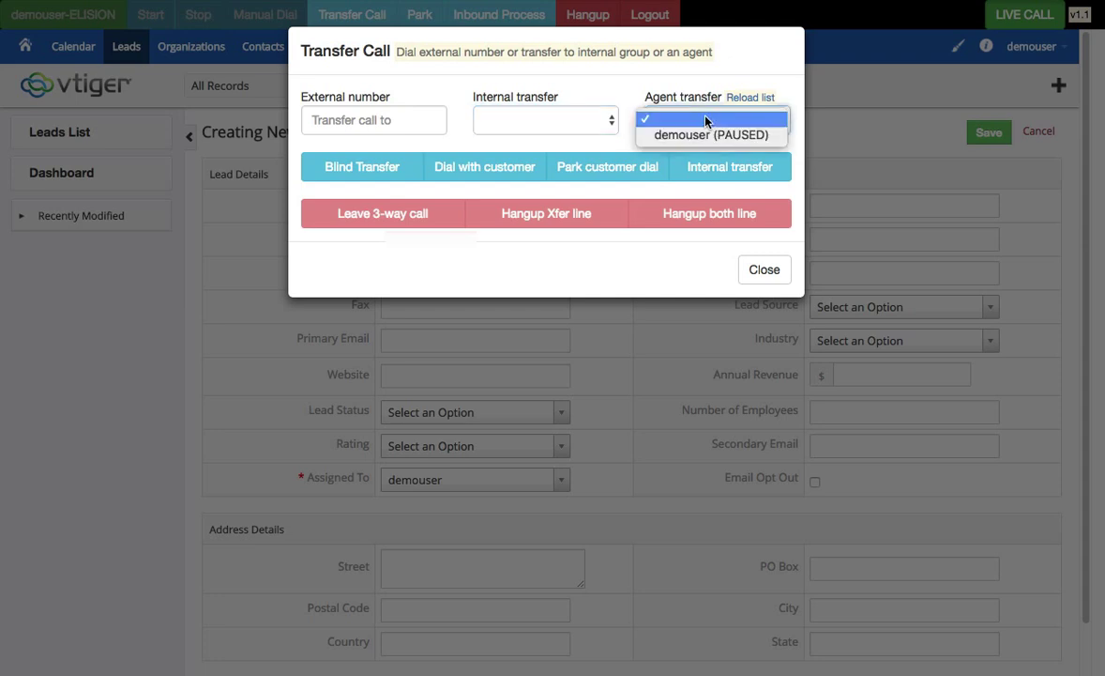
pyautogui.click(705, 122)
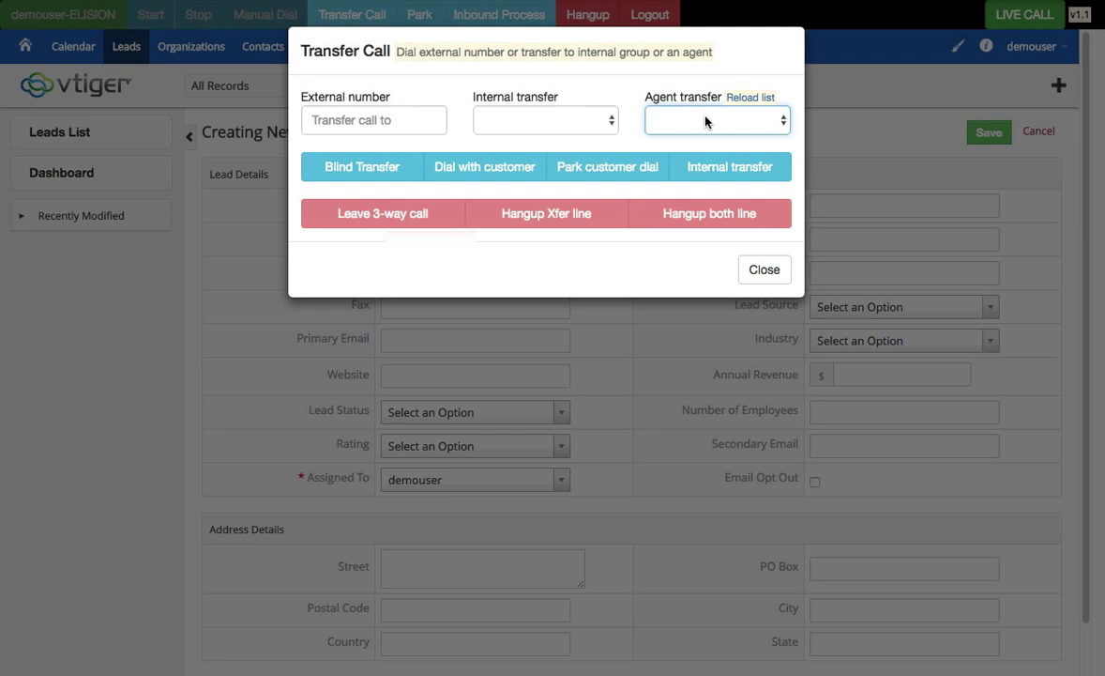
pyautogui.click(750, 104)
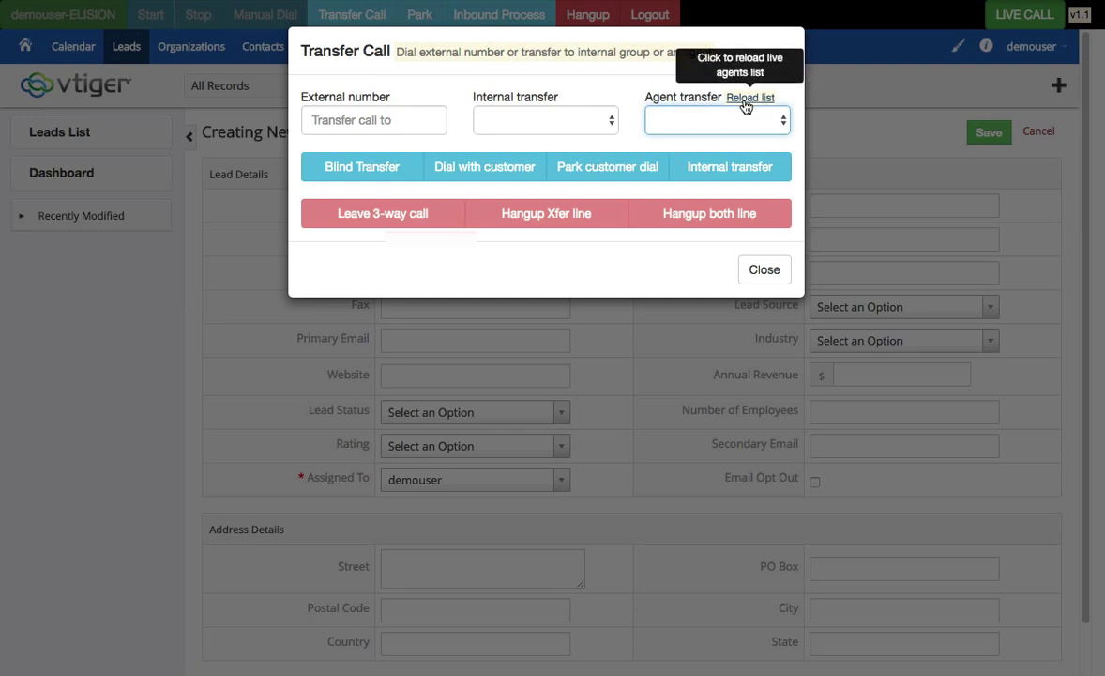
pyautogui.click(359, 117)
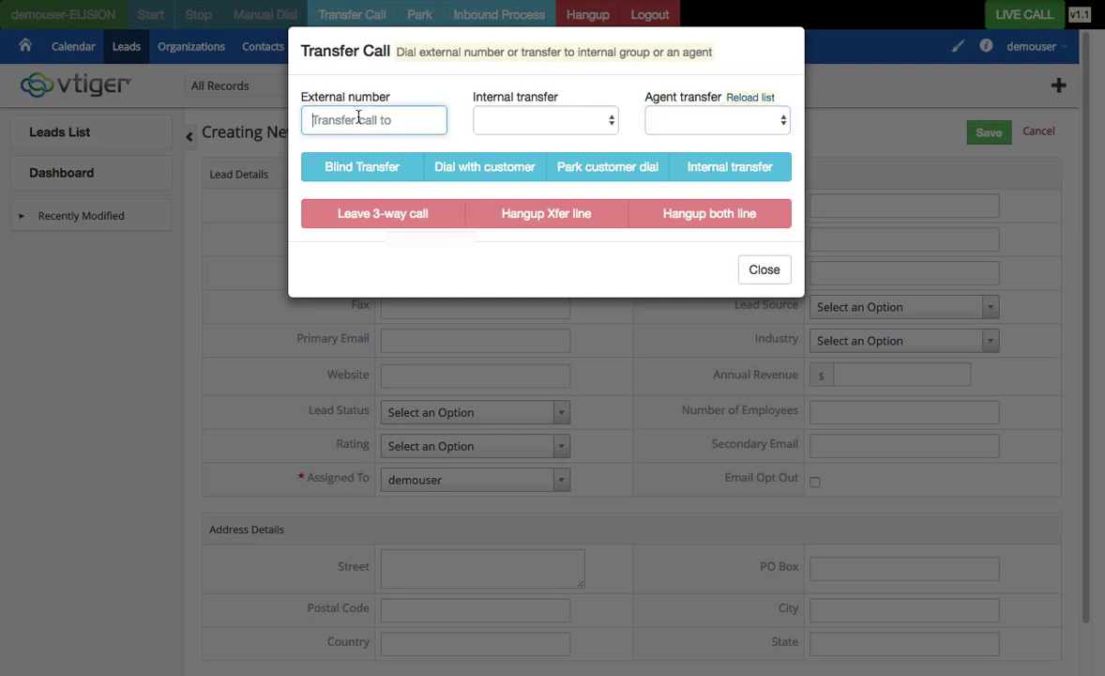
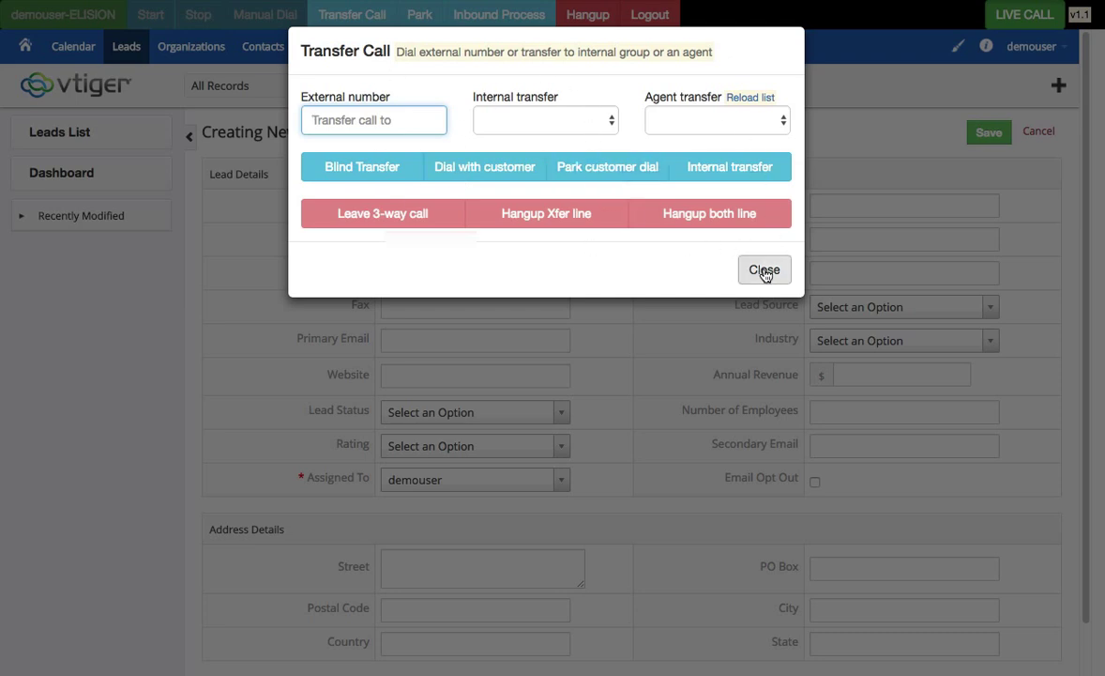
# - Close the Transfer Call dialog and hang up the live call
pyautogui.click(765, 270)
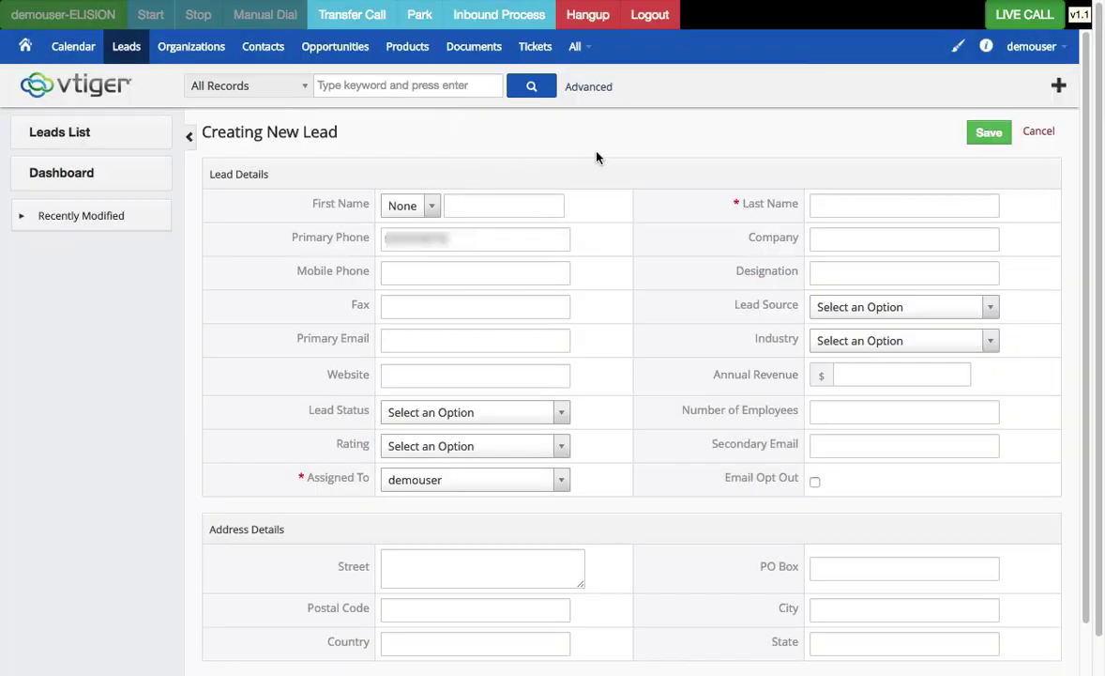
pyautogui.click(587, 17)
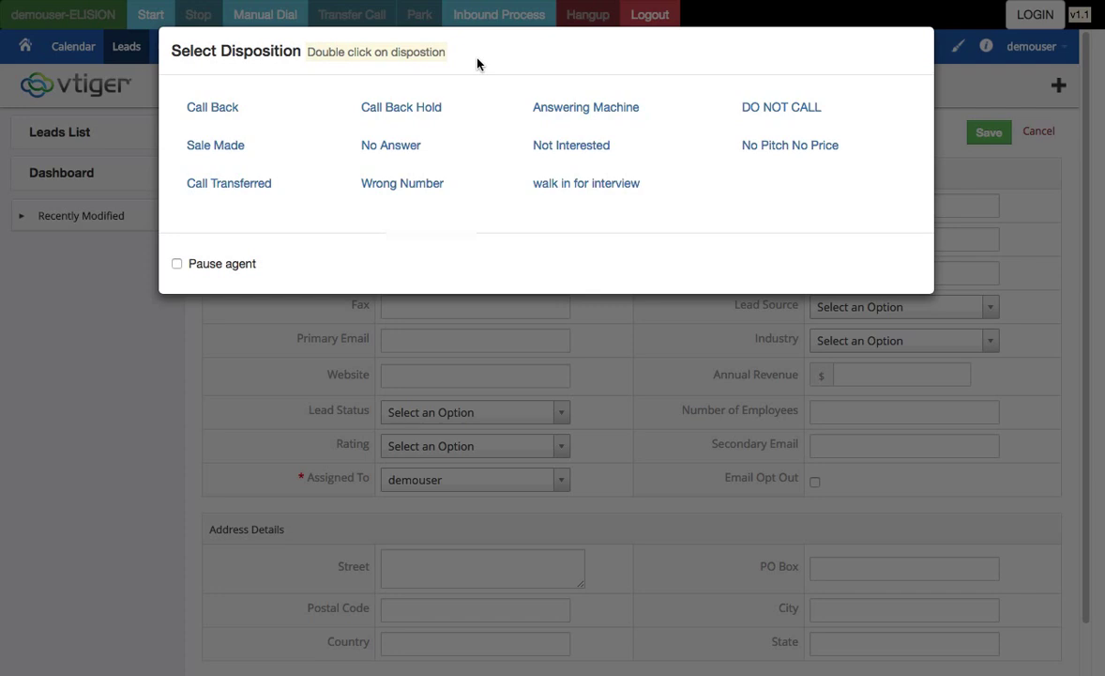
# - Record the ended call's disposition as Not Interested
pyautogui.doubleClick(571, 145)
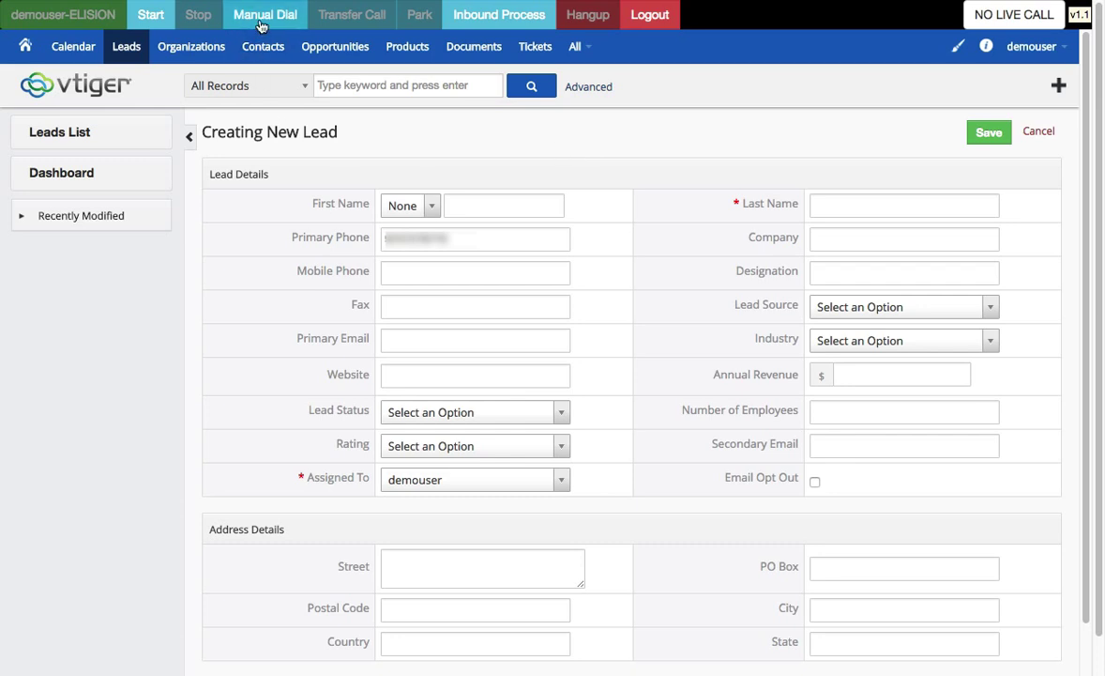
# - Restart the dialer so the next incoming call opens the caller's lead record
pyautogui.click(145, 19)
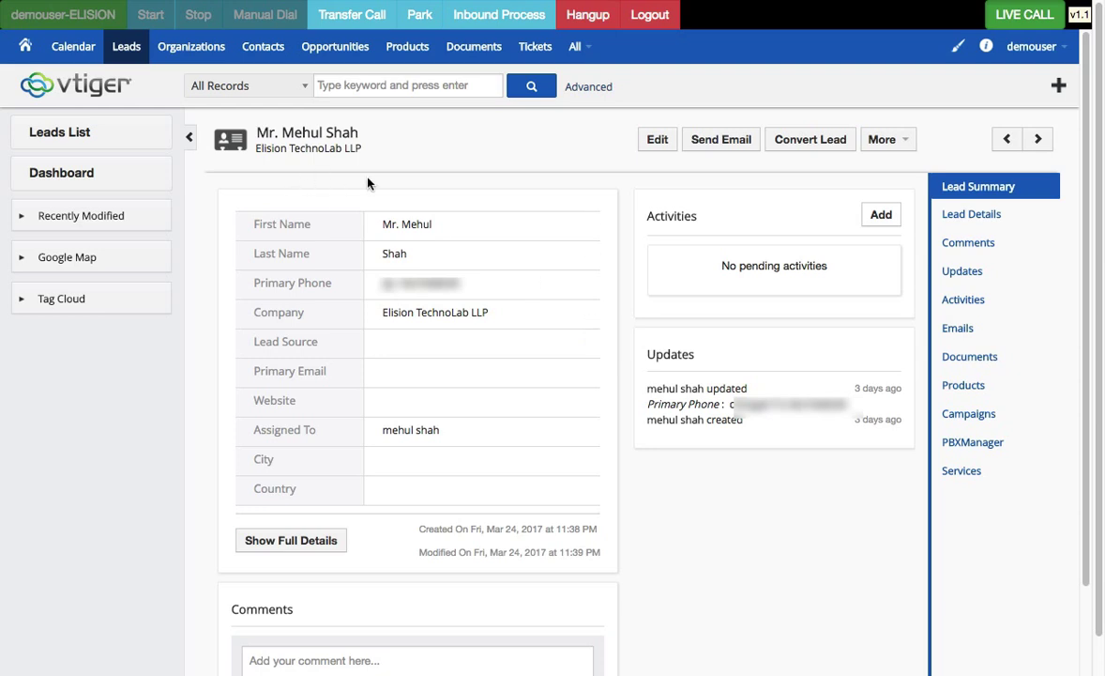
# - Hang up the call and record a disposition, returning the dialer to READY
pyautogui.click(595, 19)
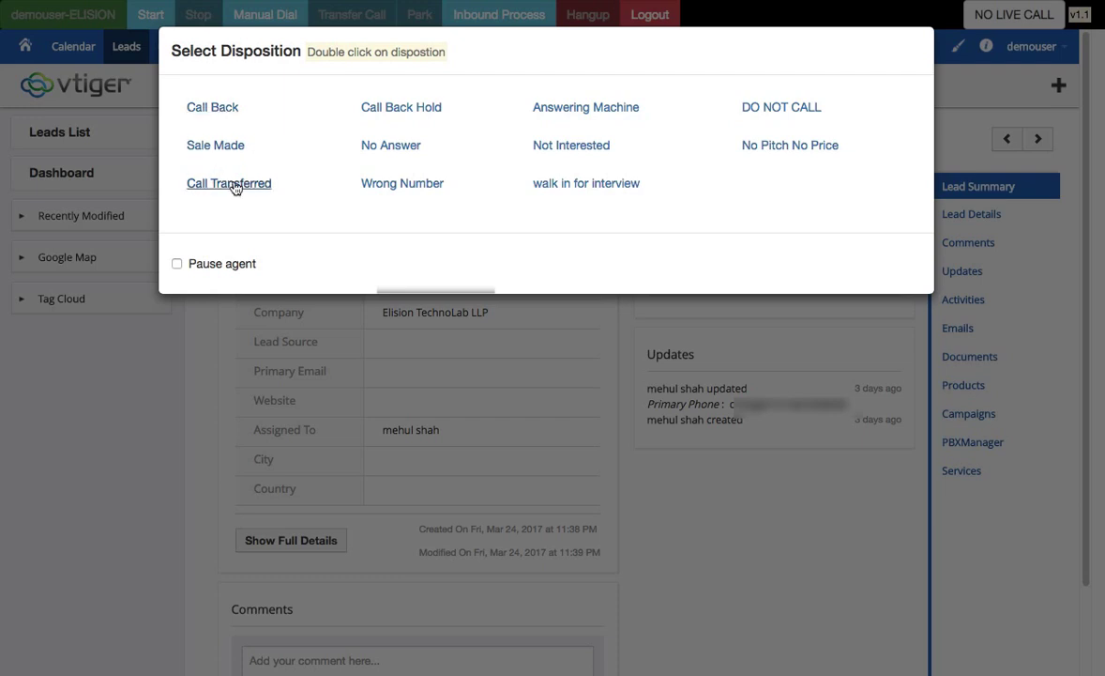
pyautogui.doubleClick(771, 110)
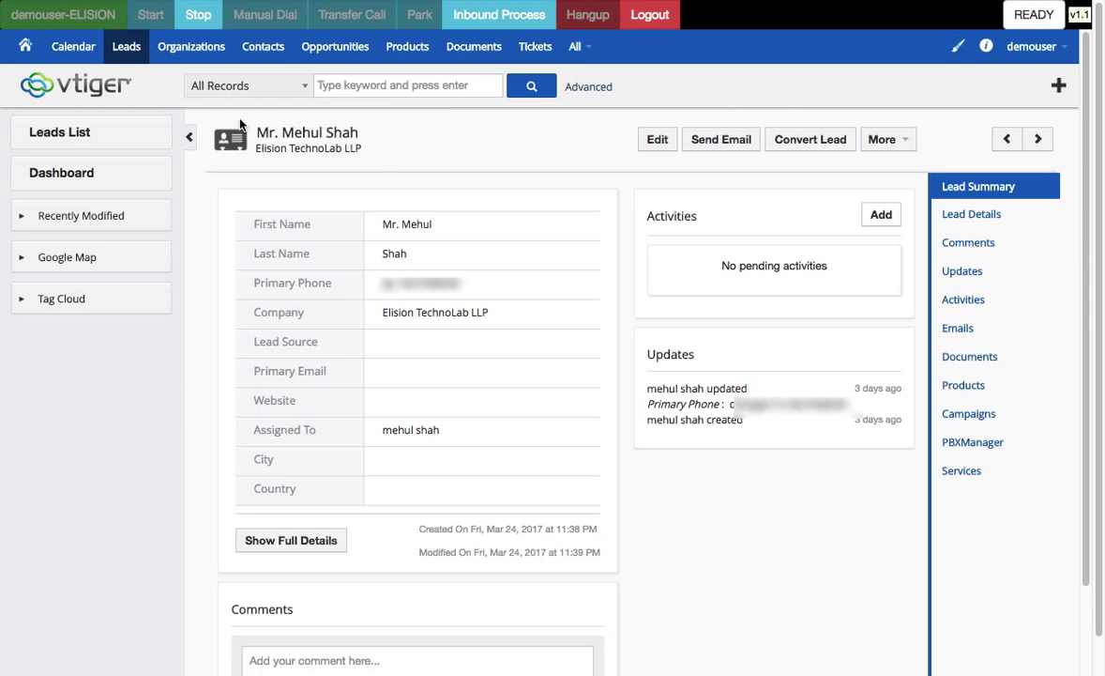
# - Stop the dialer, then resume calling without selecting any pause code
pyautogui.click(197, 19)
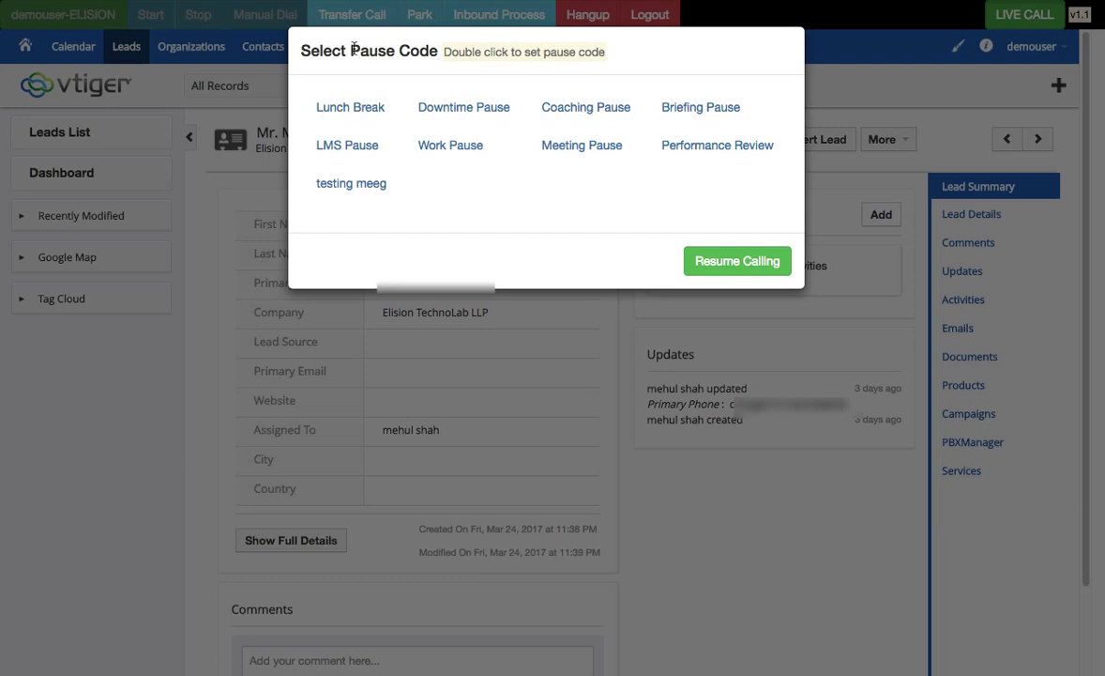
pyautogui.click(710, 265)
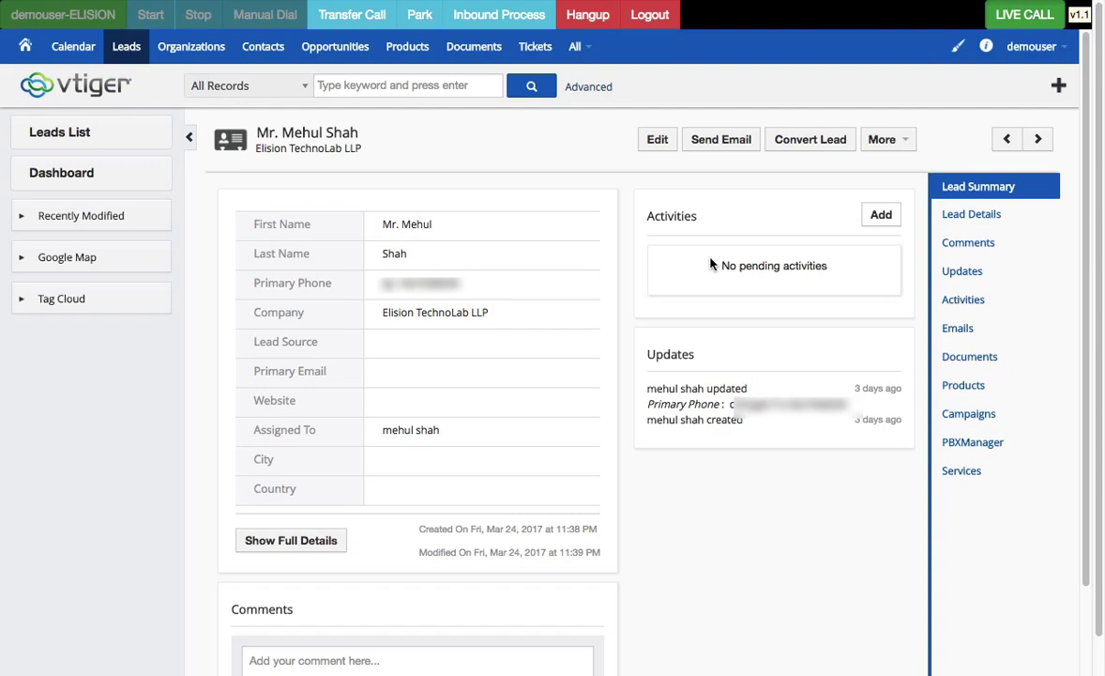
# - Hang up the call and record its disposition as Answering Machine
pyautogui.click(587, 16)
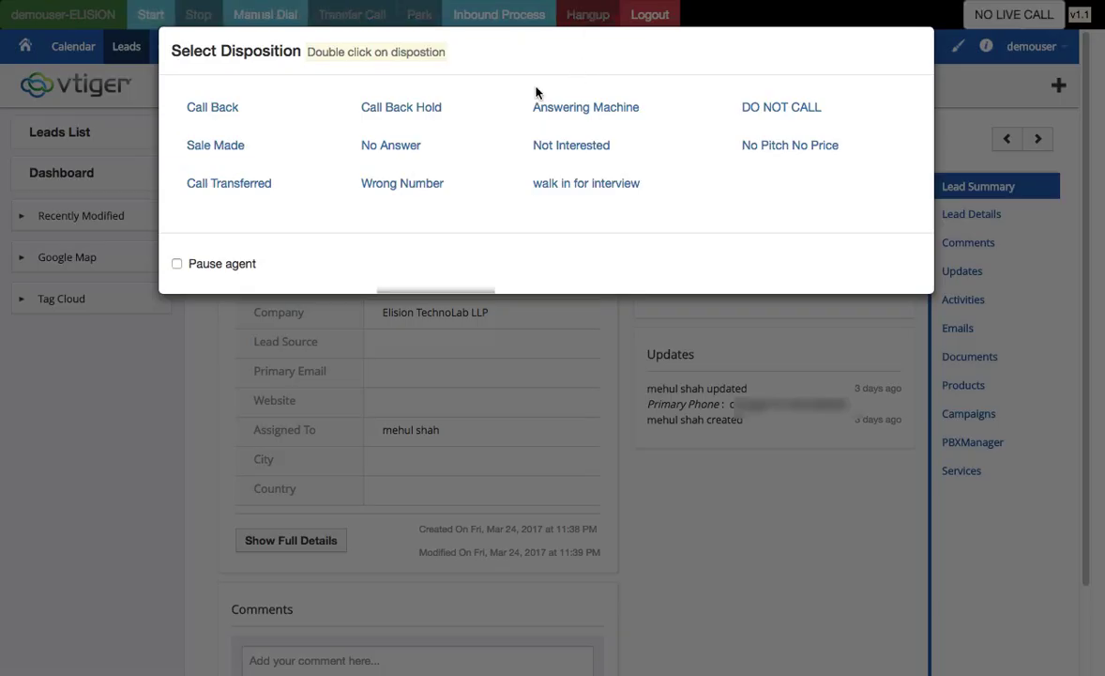
pyautogui.doubleClick(563, 108)
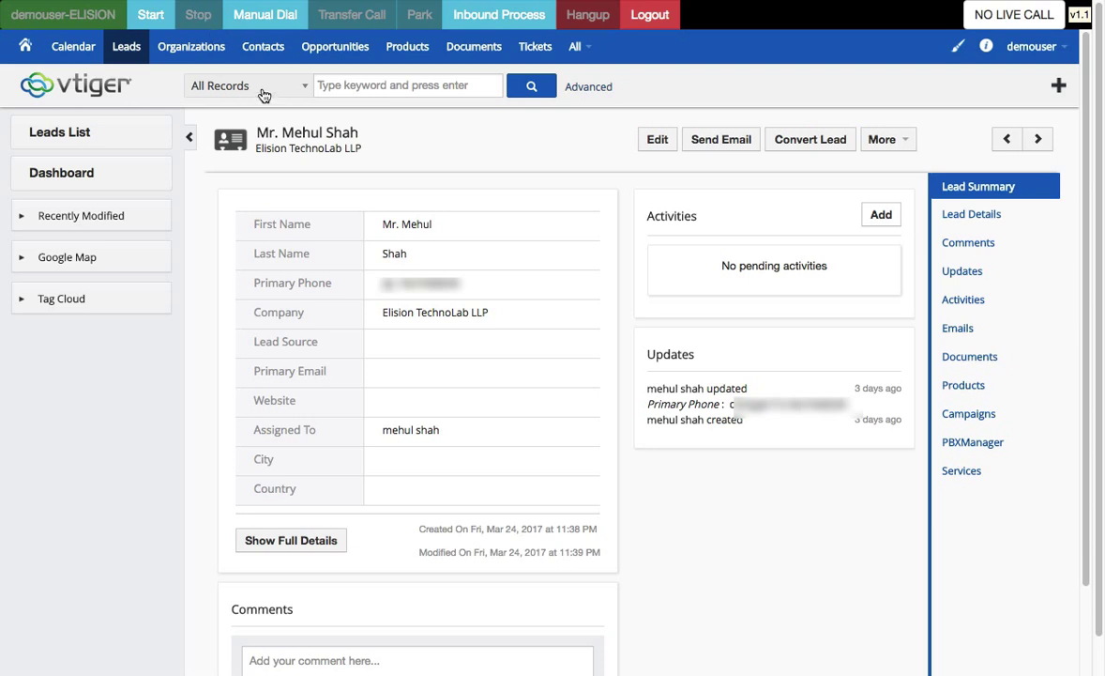
# - Start and stop the dialer, then pause the agent on the Lunch Break code
pyautogui.click(151, 19)
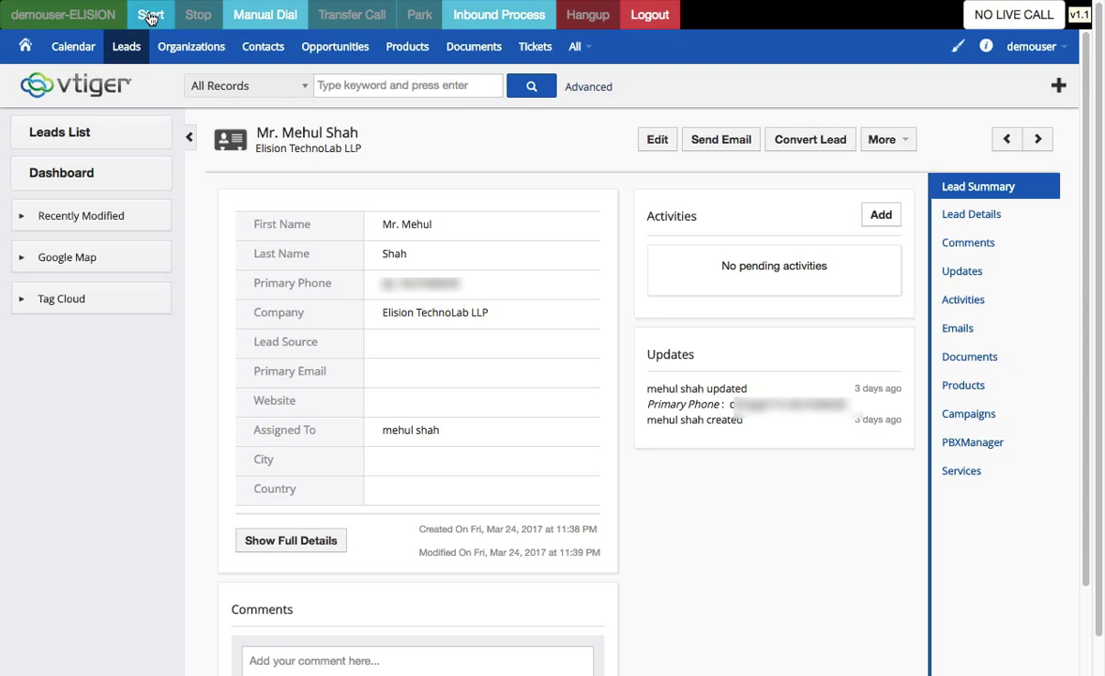
pyautogui.click(165, 24)
pyautogui.click(197, 20)
pyautogui.click(197, 19)
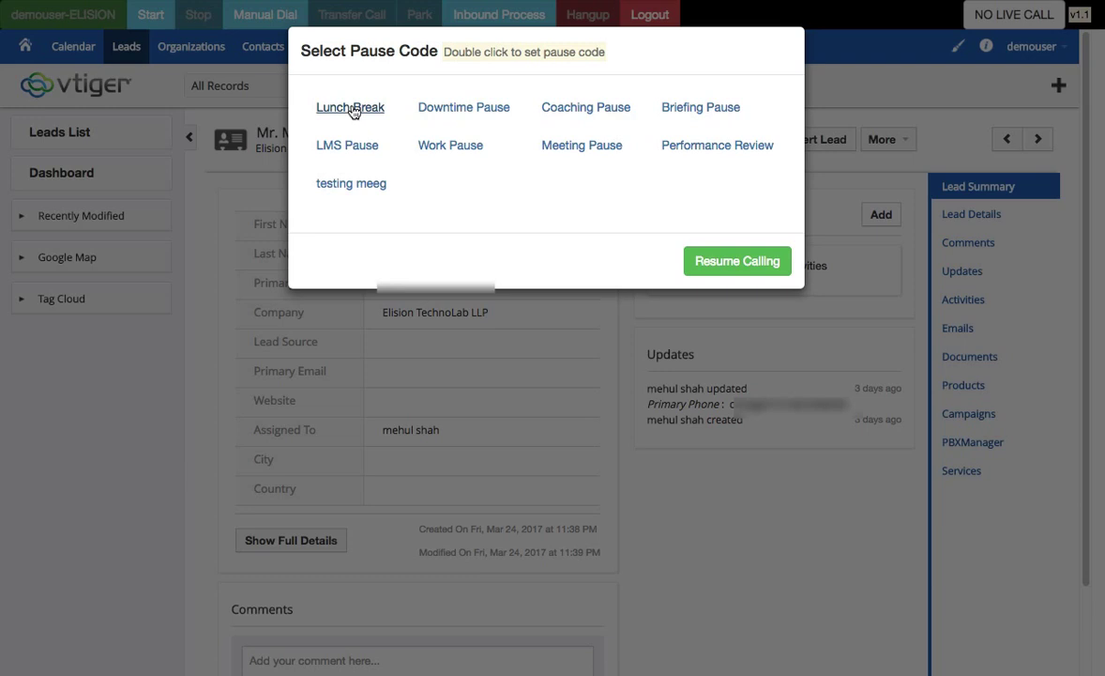
pyautogui.doubleClick(353, 109)
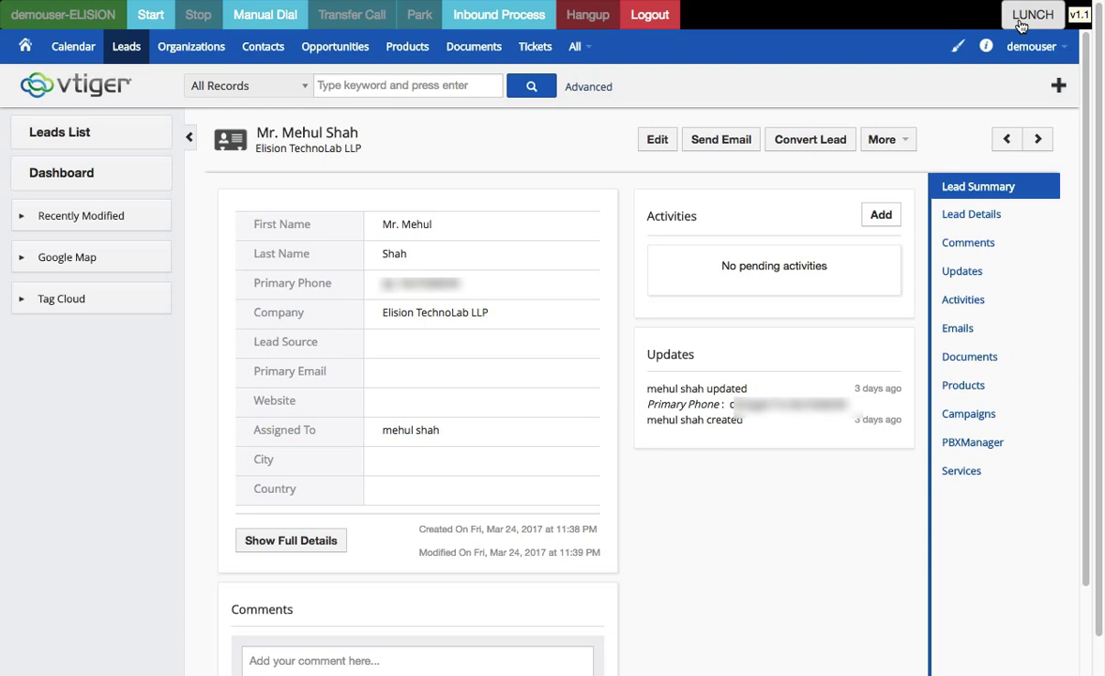
# - Manually dial the autofilled phone number with country code to place an outbound call
pyautogui.click(260, 20)
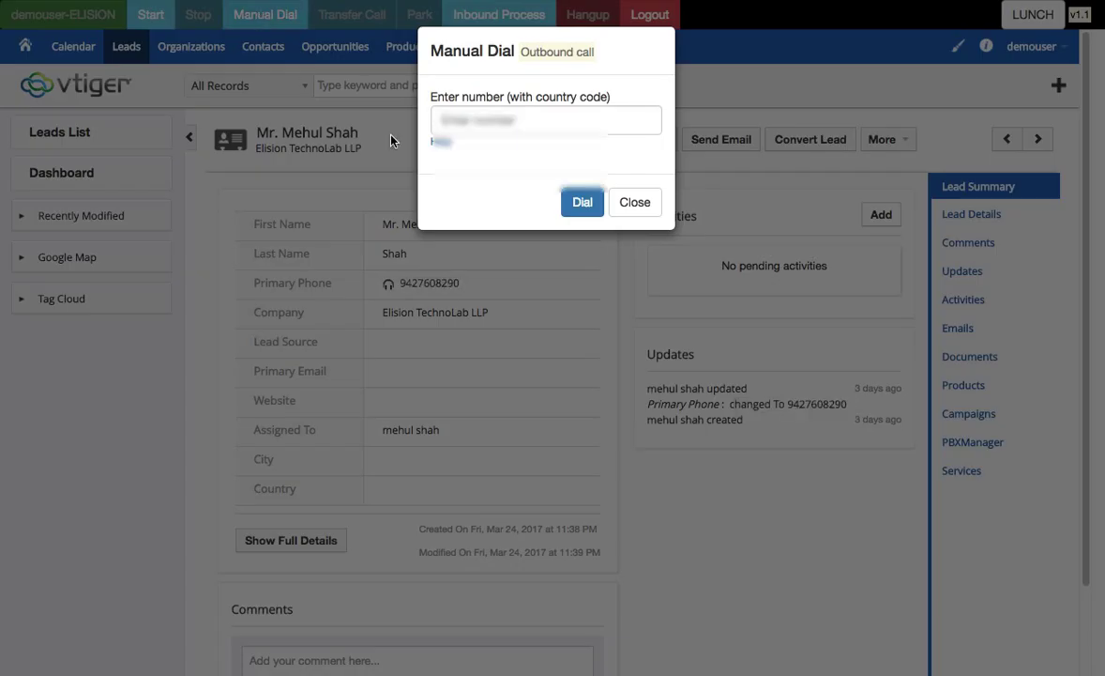
pyautogui.click(538, 122)
pyautogui.write('0177')
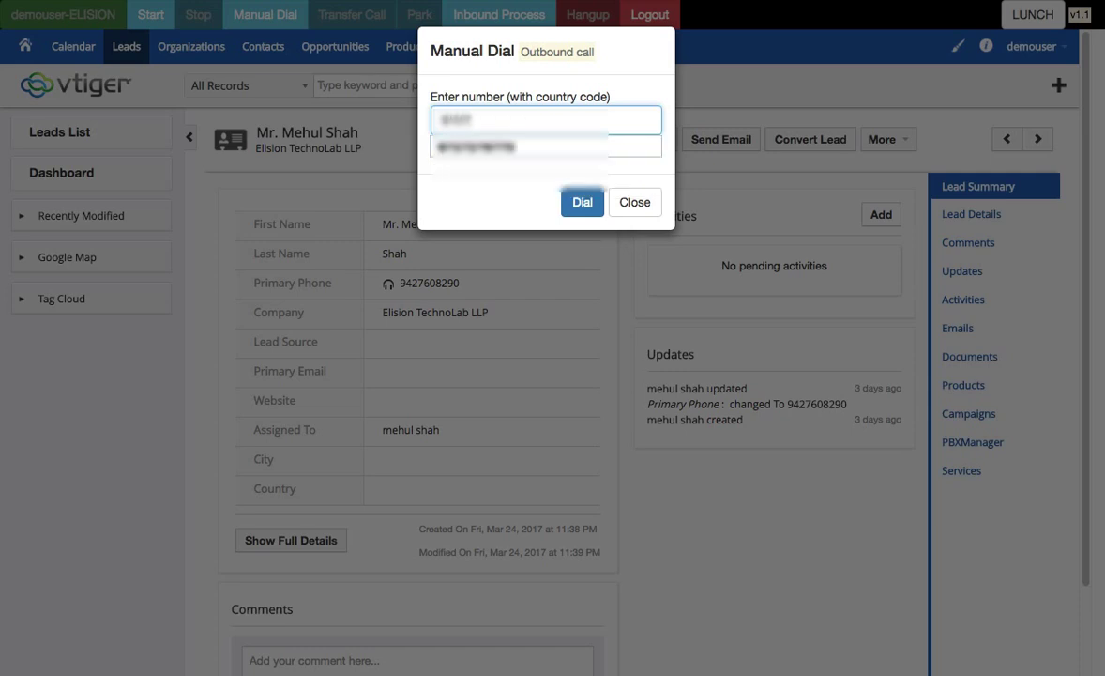
pyautogui.press('Down')
pyautogui.press('Return')
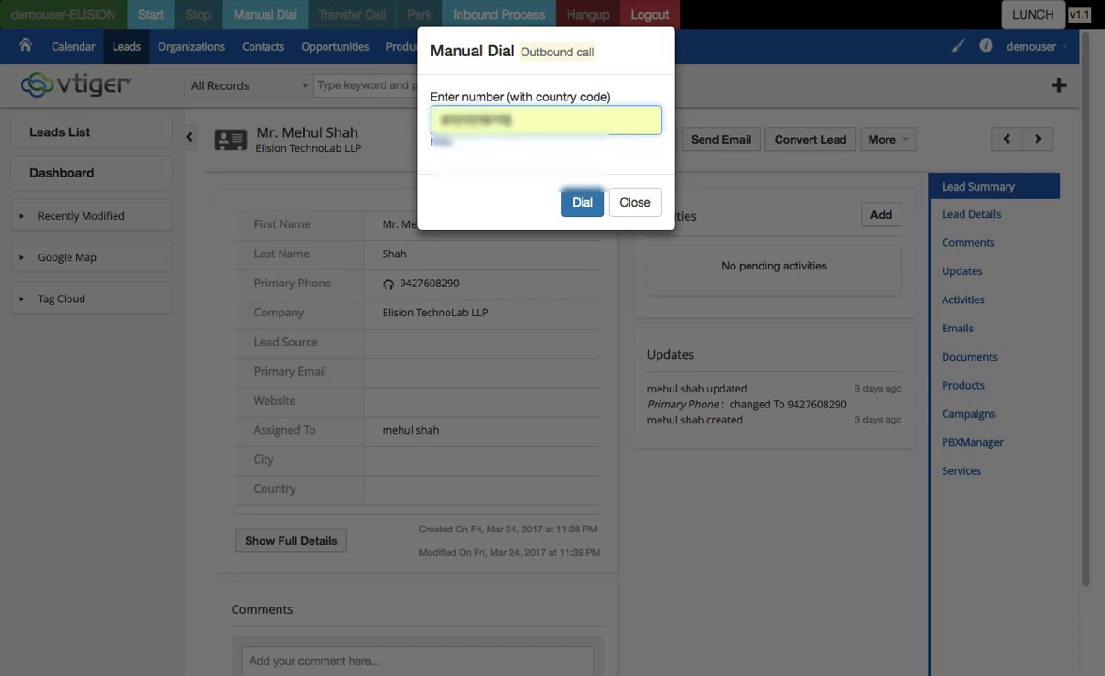
pyautogui.click(582, 202)
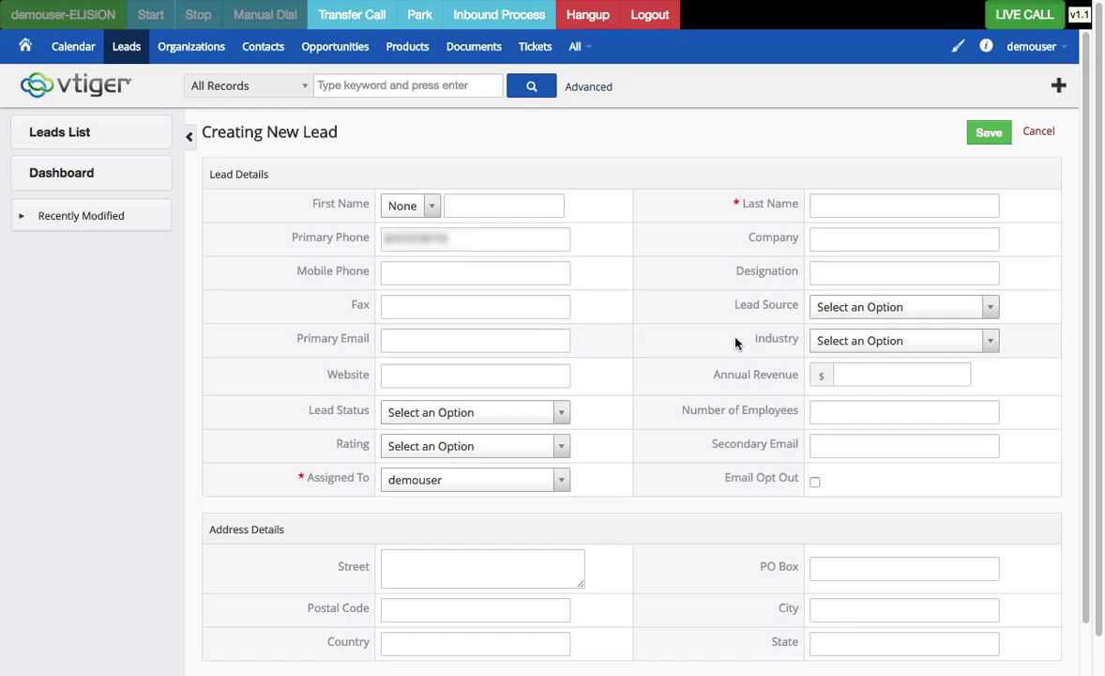
# - Enter the caller's first name and last name on the new lead form
pyautogui.click(493, 206)
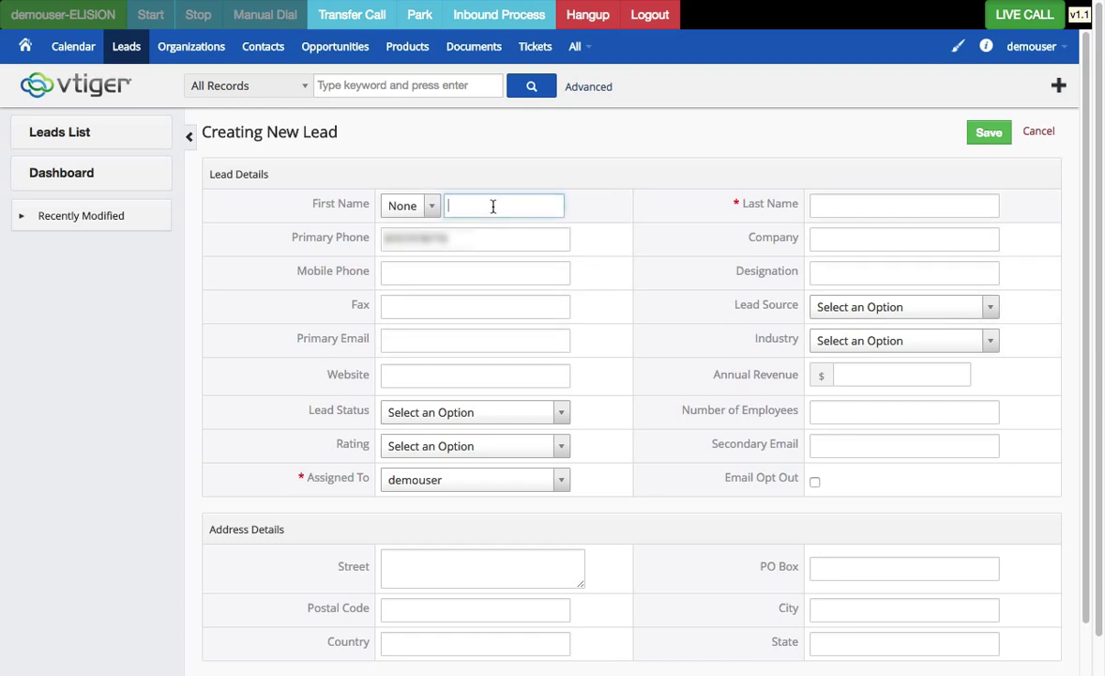
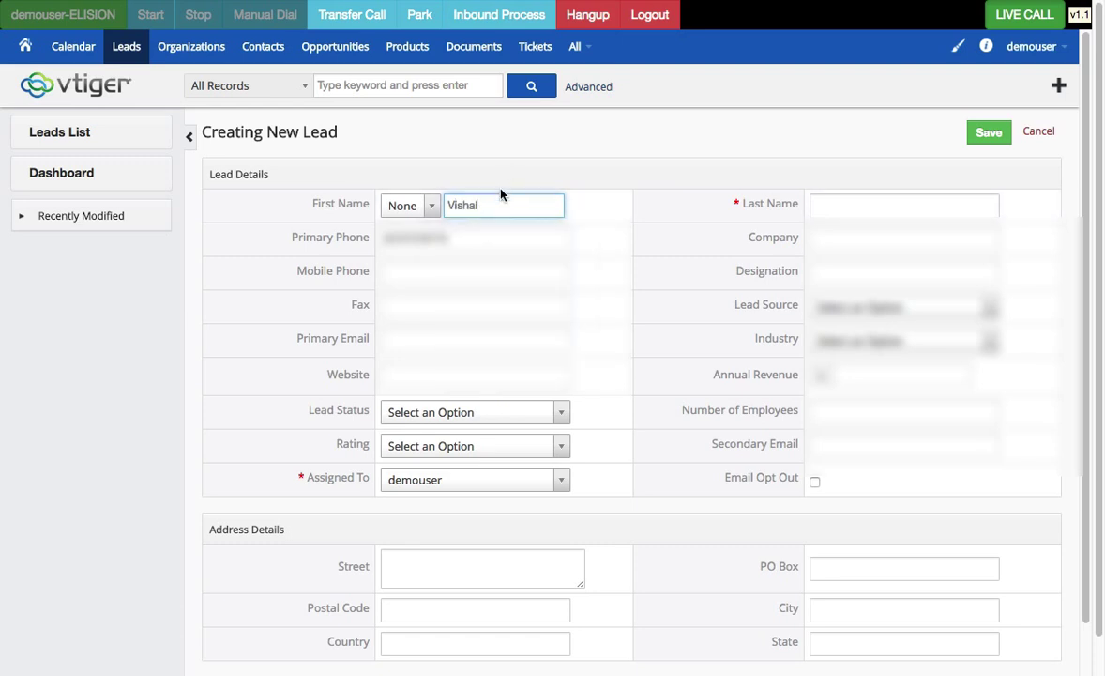
pyautogui.click(842, 206)
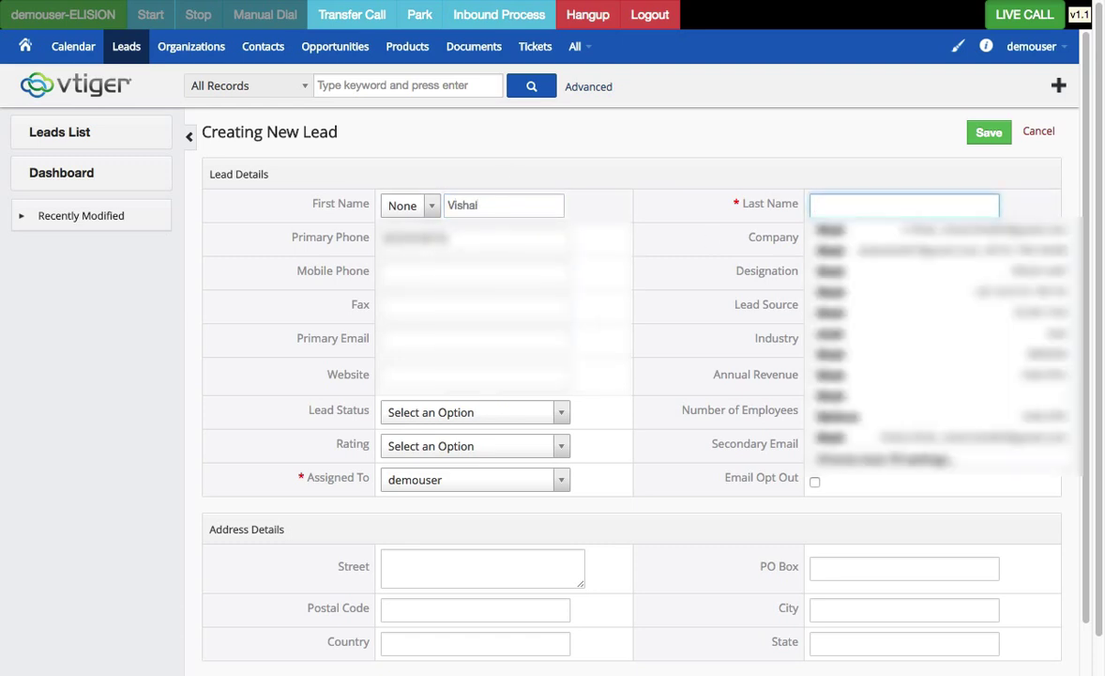
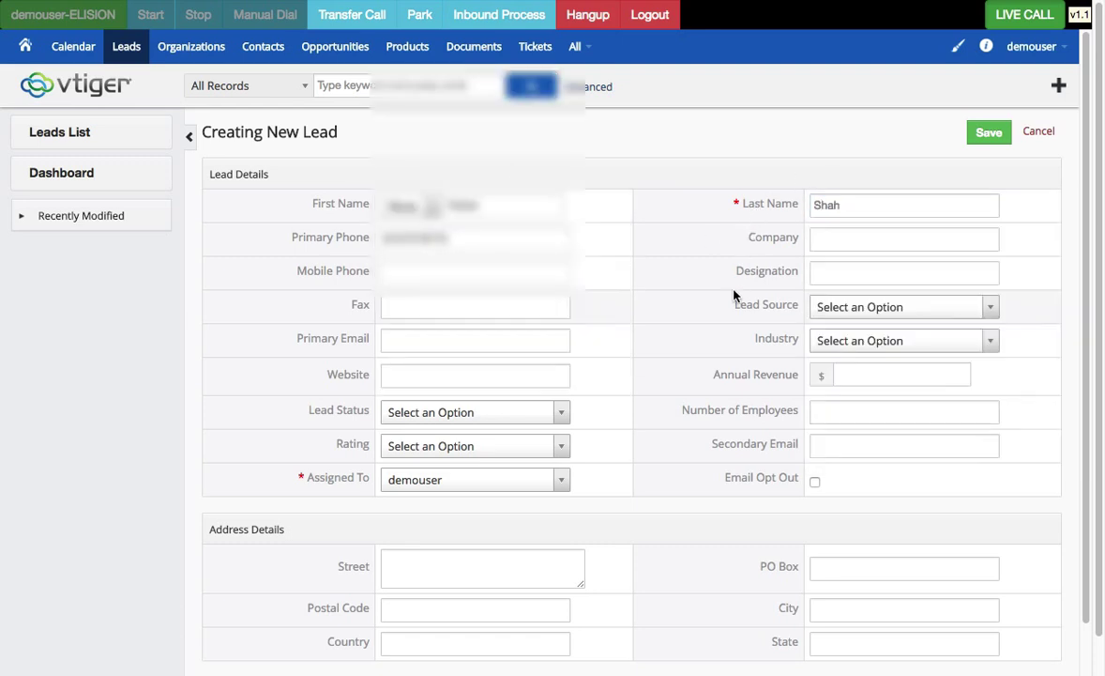
# - Save the new lead and hang up the call
pyautogui.scroll(-1, 733, 294)
pyautogui.scroll(-2, 734, 294)
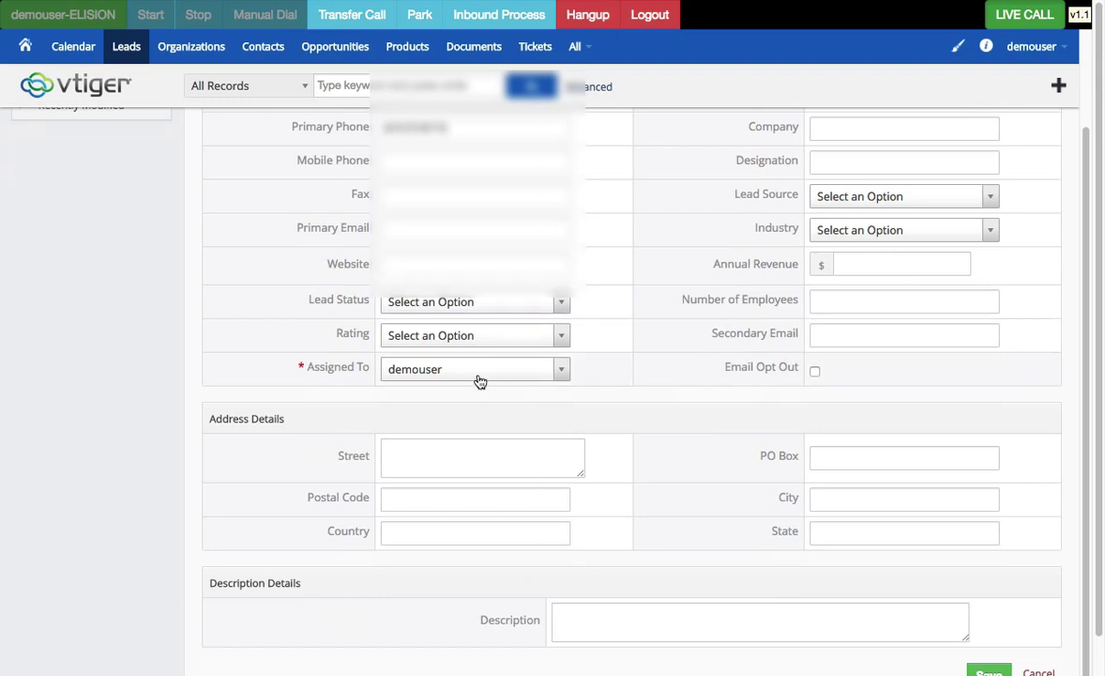
pyautogui.scroll(-1, 661, 395)
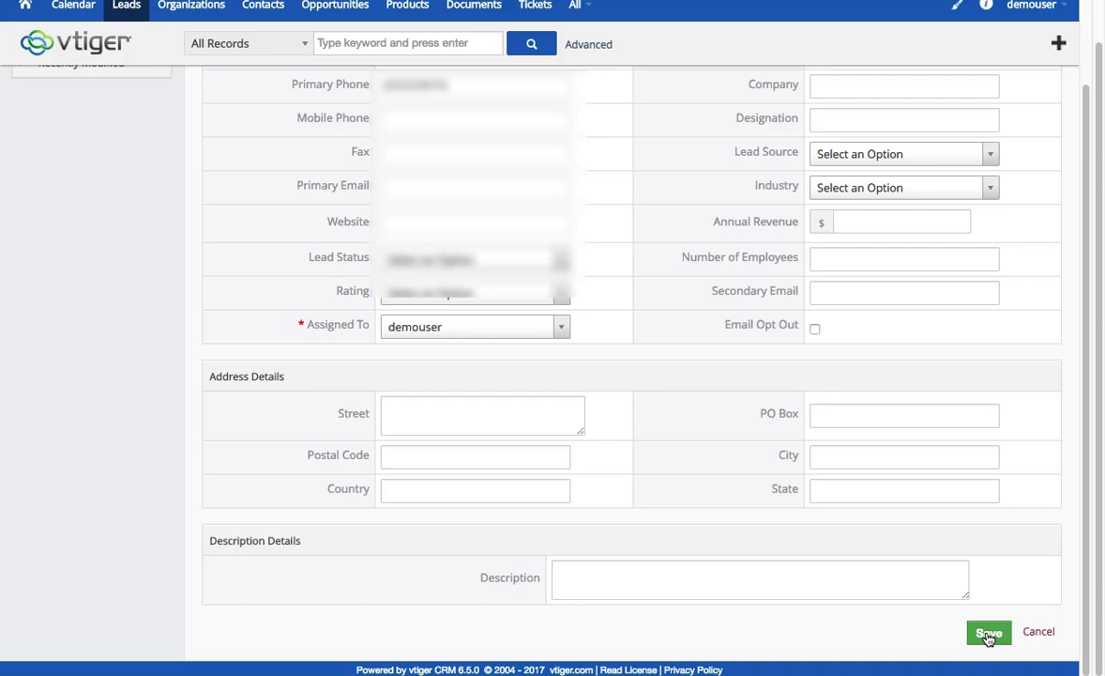
pyautogui.click(988, 634)
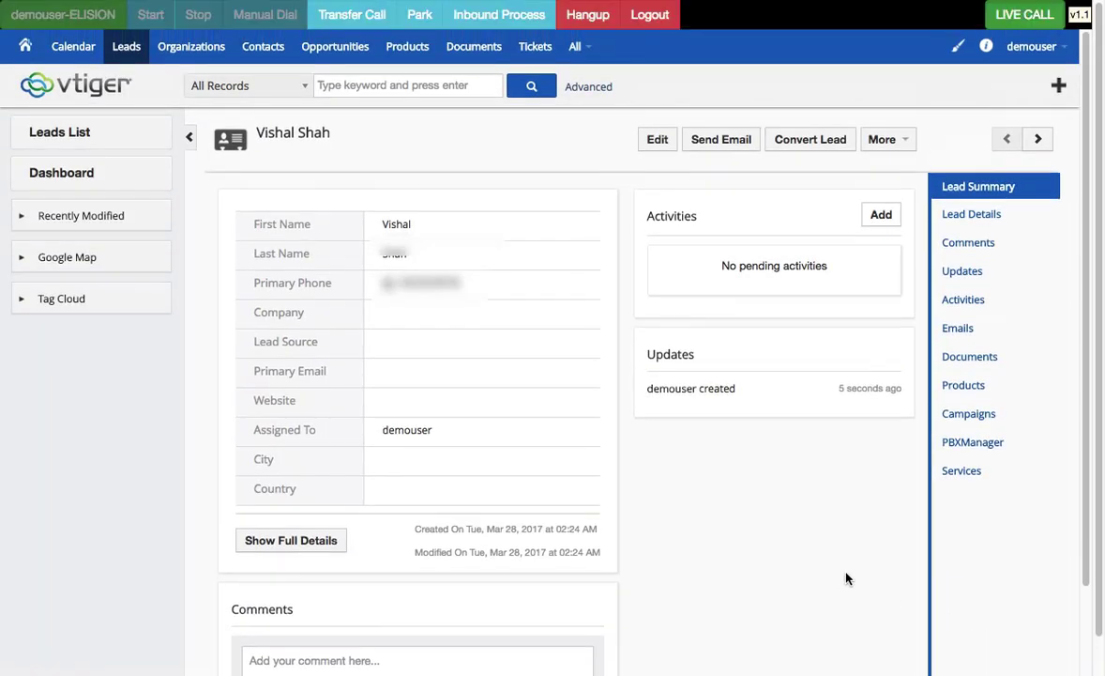
pyautogui.click(591, 18)
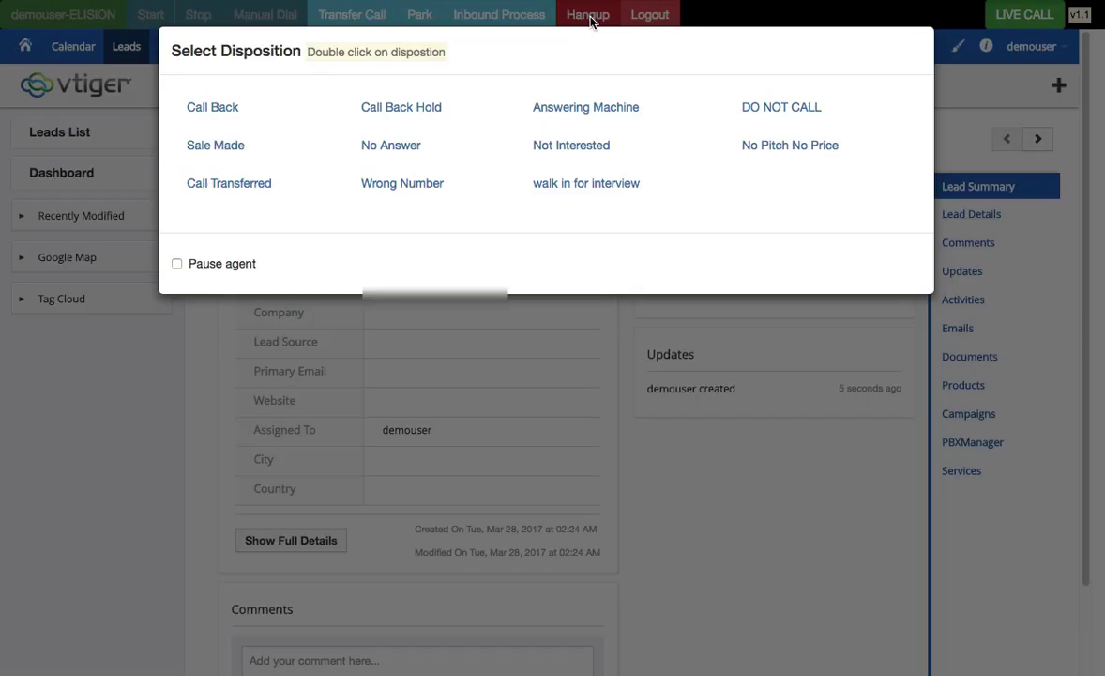
# - Record the call as Answering Machine, then pause the agent with Briefing Pause
pyautogui.doubleClick(600, 109)
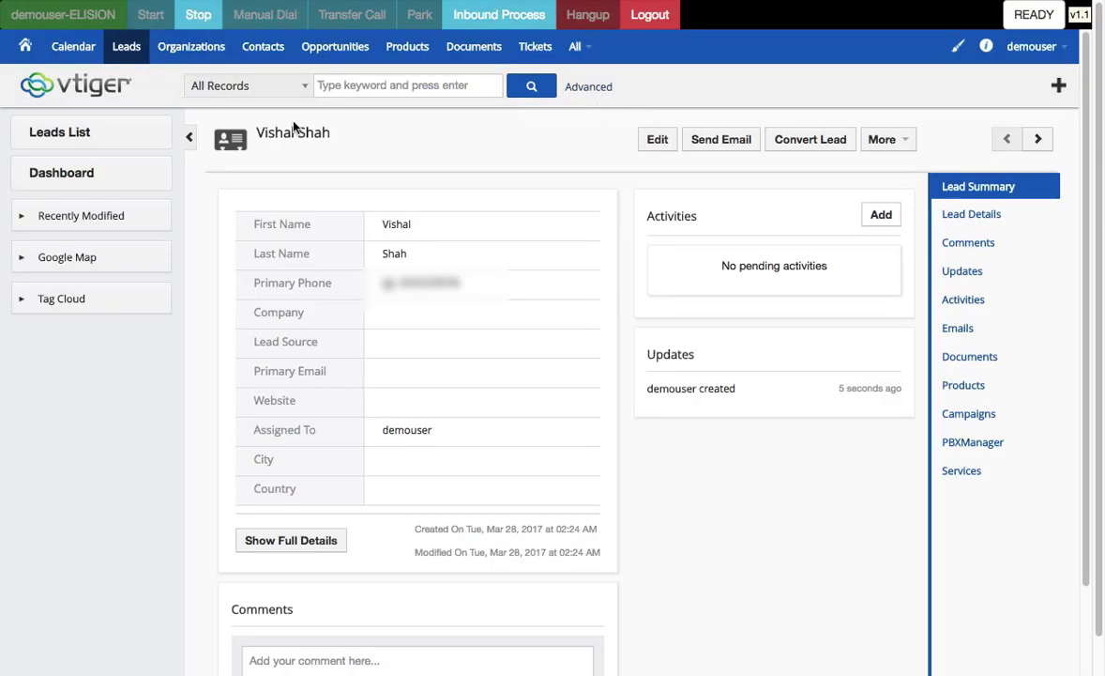
pyautogui.click(198, 17)
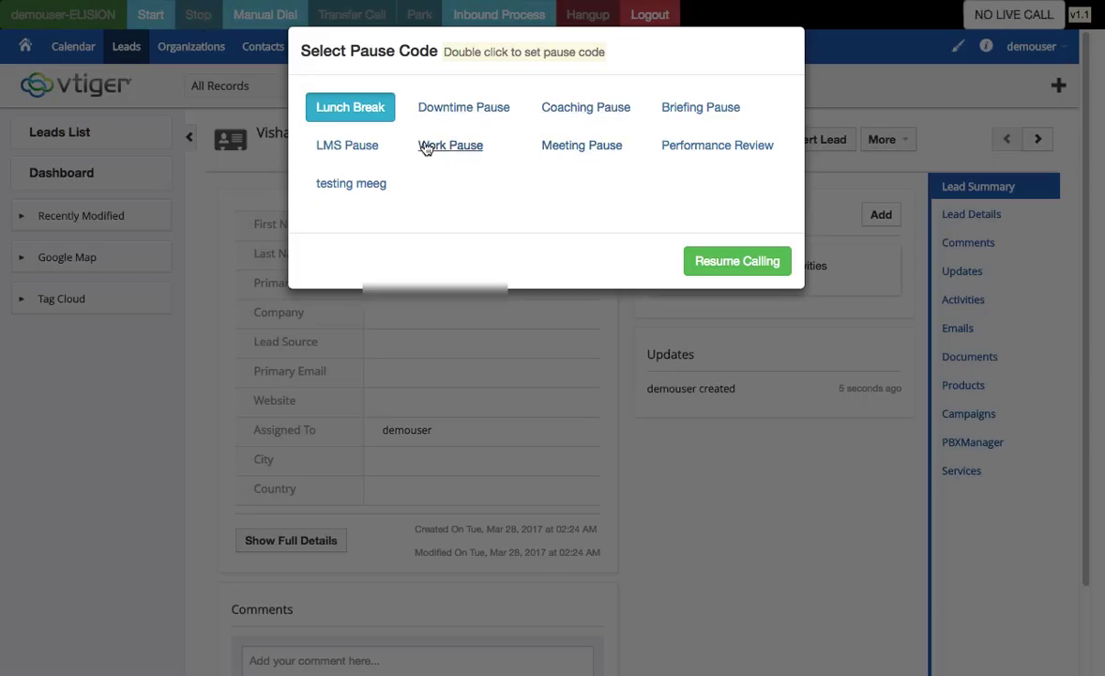
pyautogui.doubleClick(689, 106)
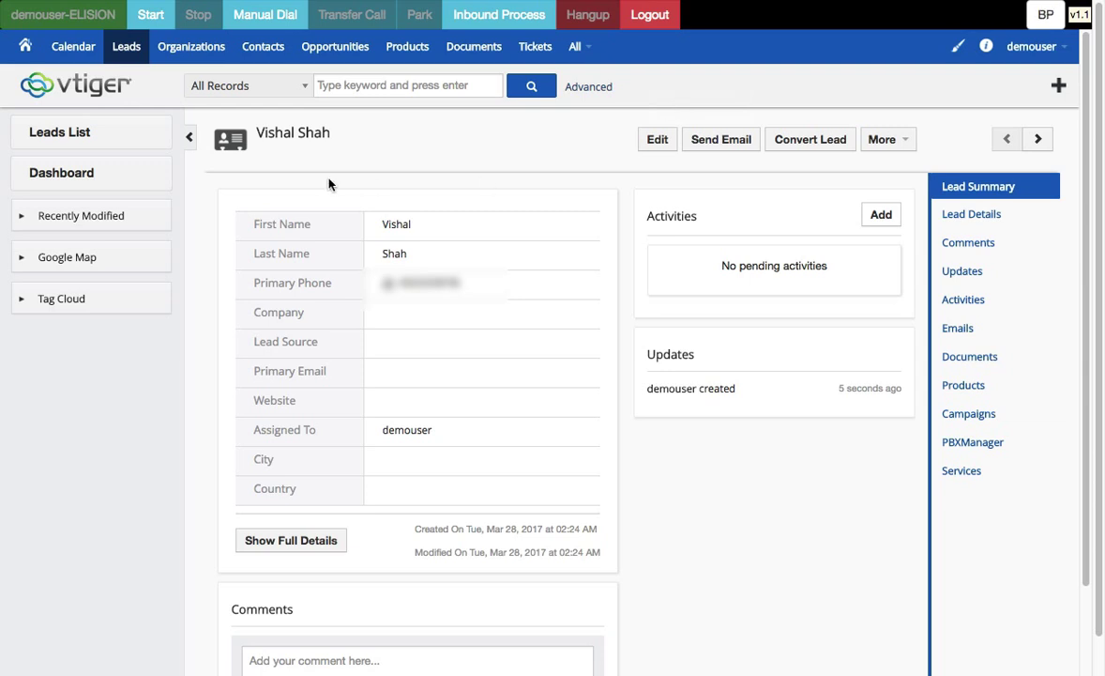
# - From the Leads list, manually dial the lead's suggested phone number to start a live call
pyautogui.click(128, 48)
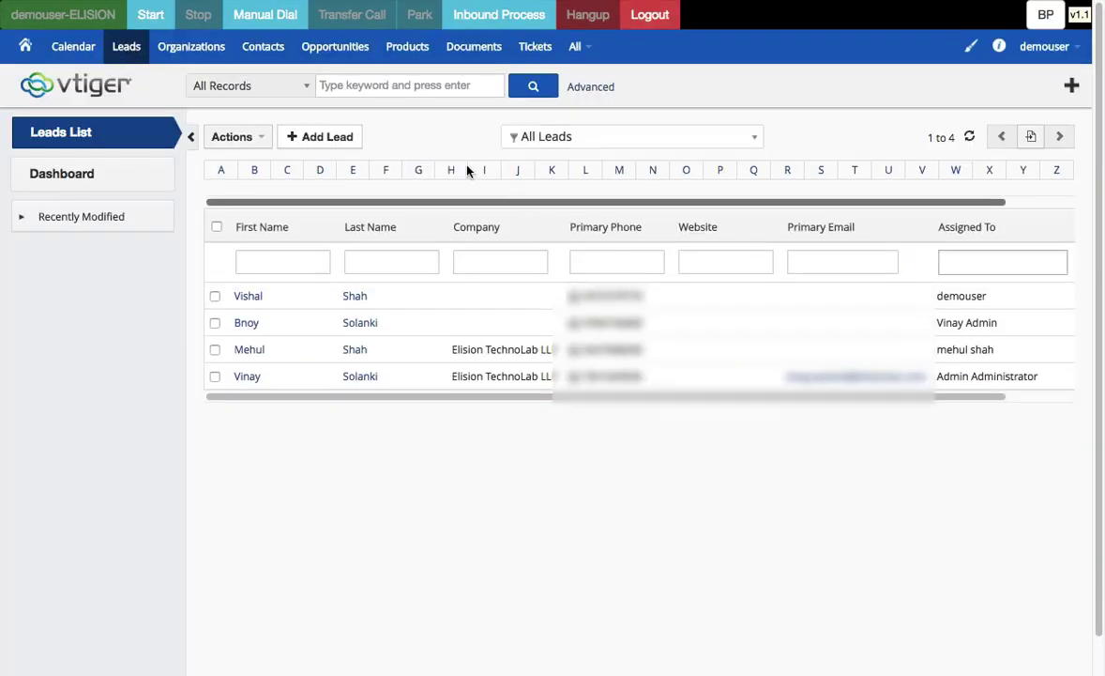
pyautogui.click(267, 17)
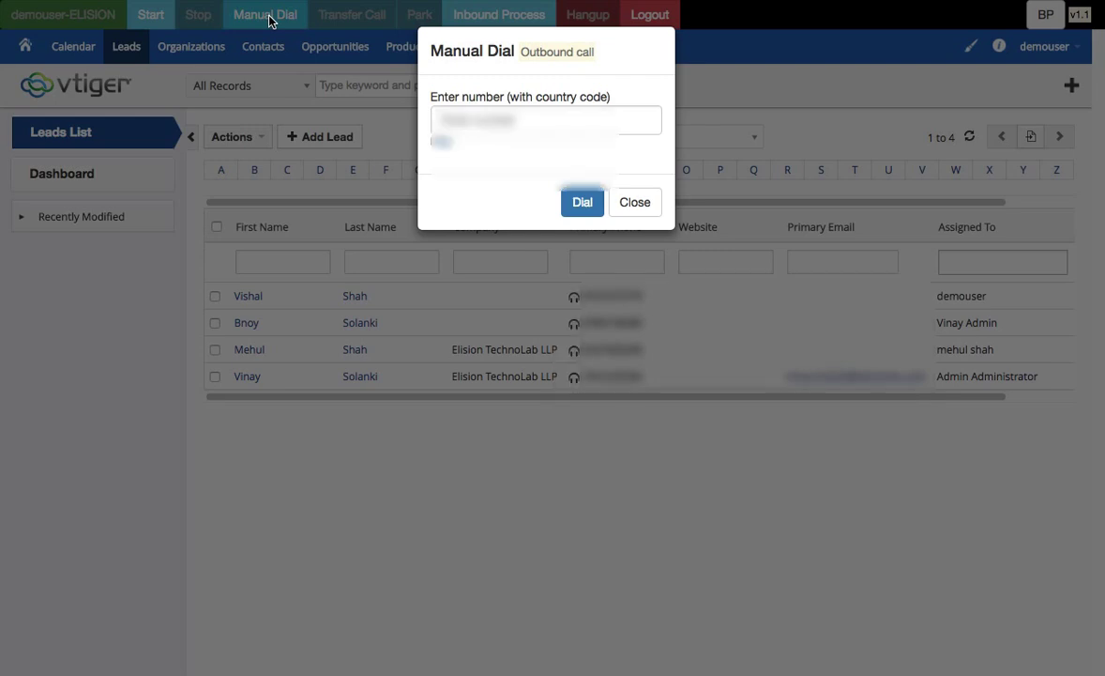
pyautogui.click(516, 120)
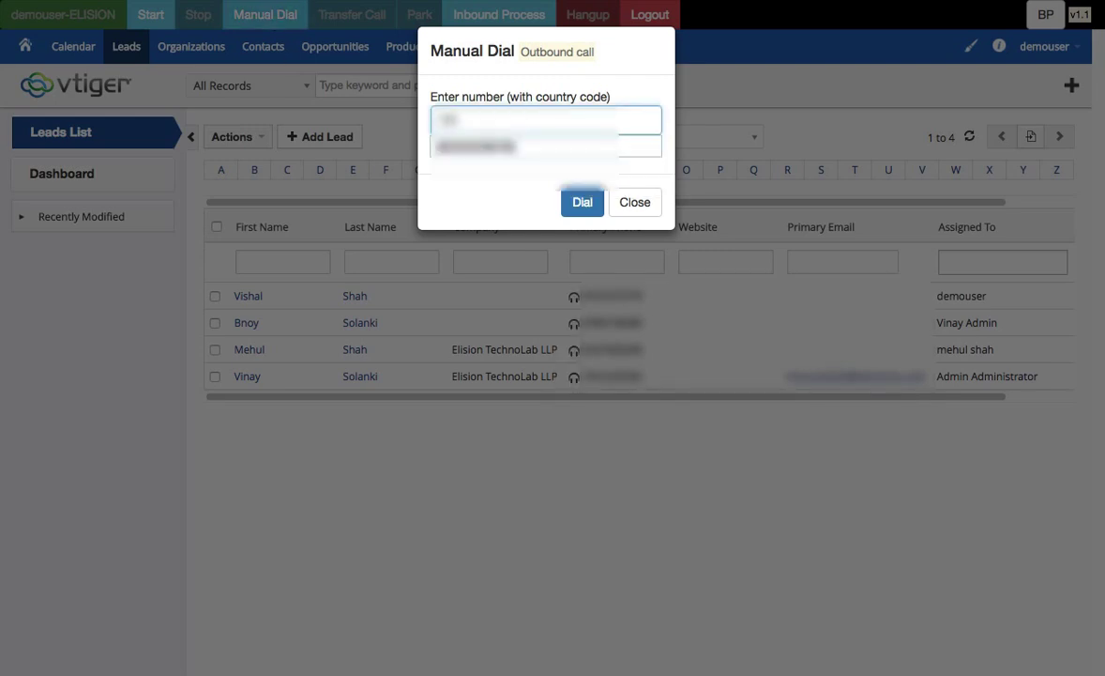
pyautogui.press('Down')
pyautogui.press('Return')
pyautogui.click(582, 200)
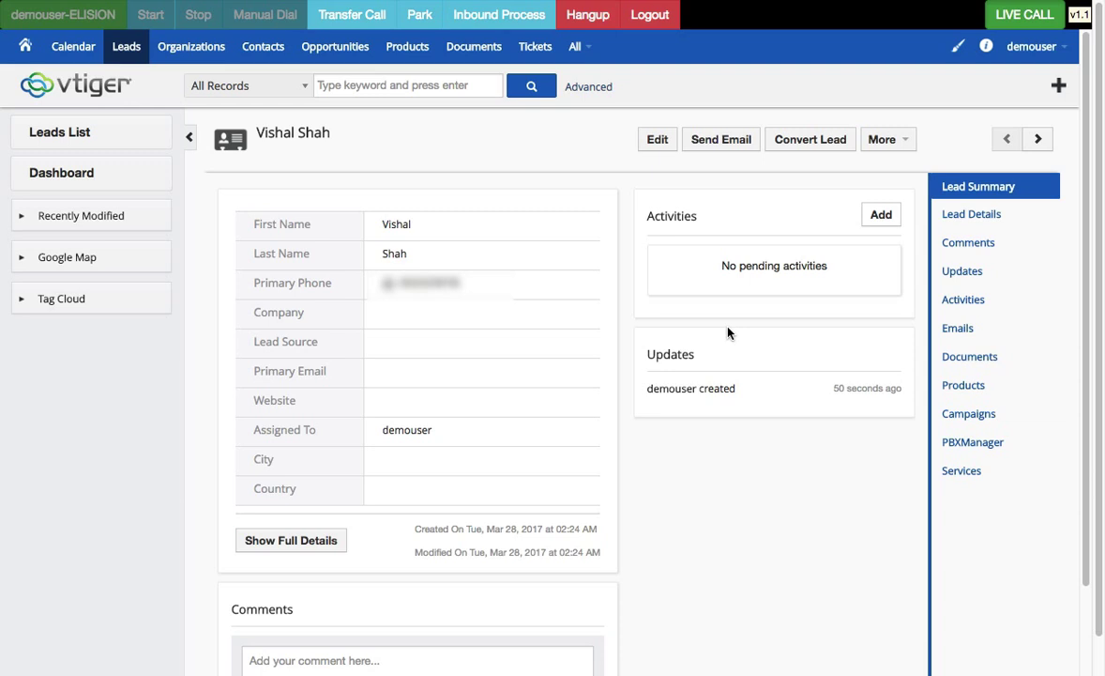
# - Hang up, disposition the call as Not Interested, and pause the agent with Meeting Pause
pyautogui.click(588, 16)
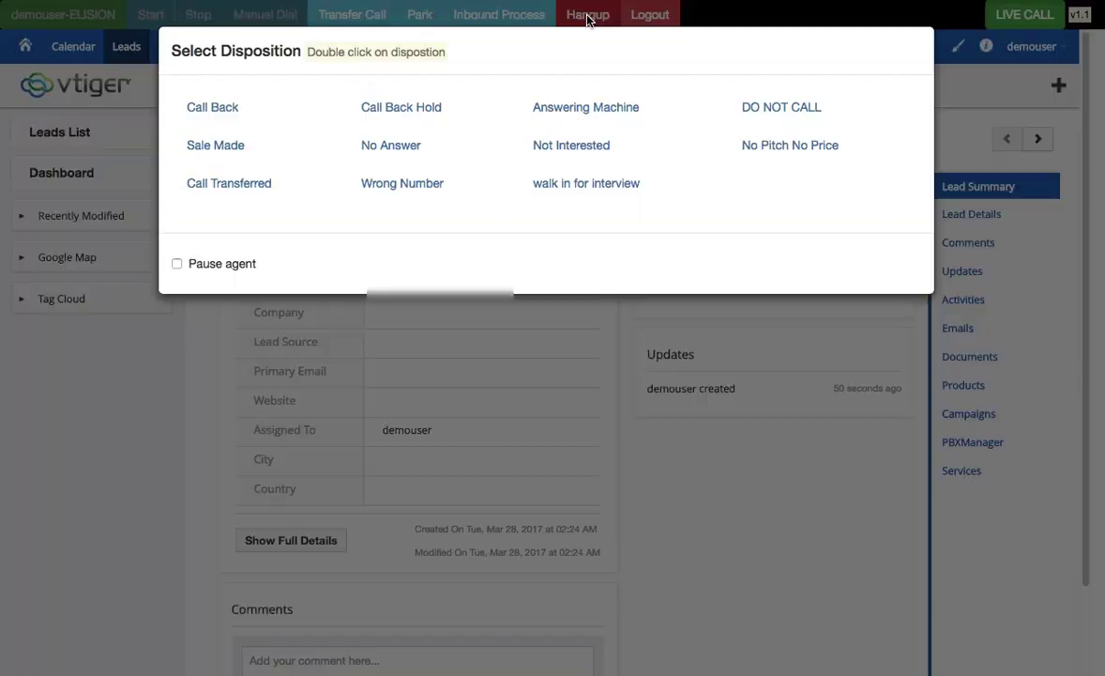
pyautogui.doubleClick(577, 146)
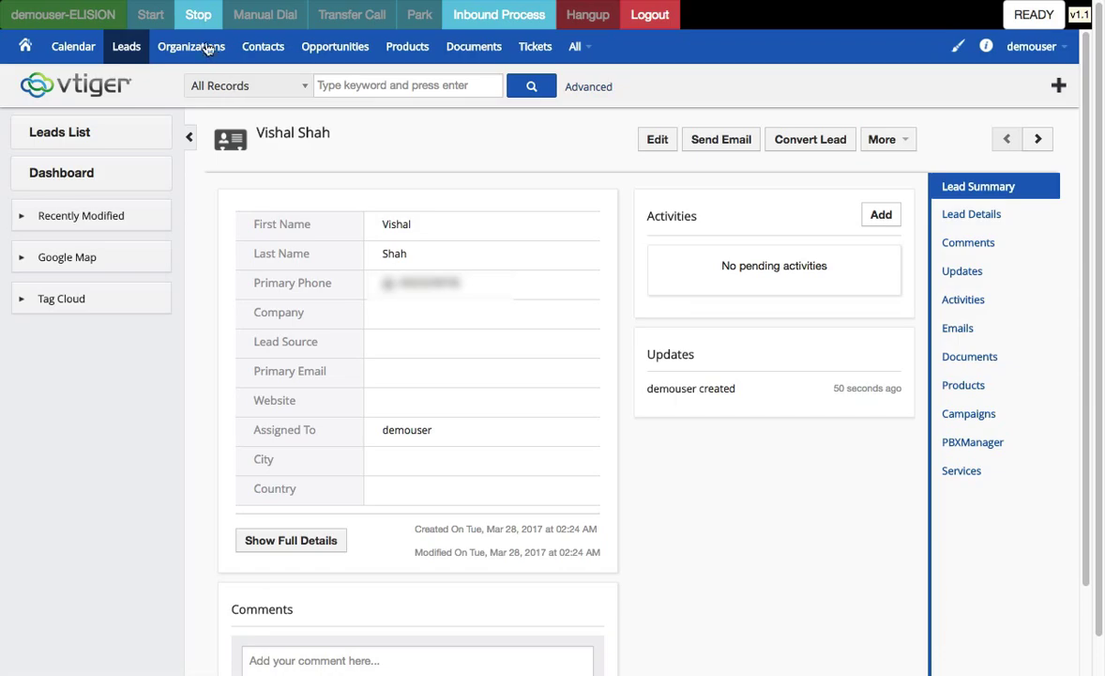
pyautogui.click(195, 17)
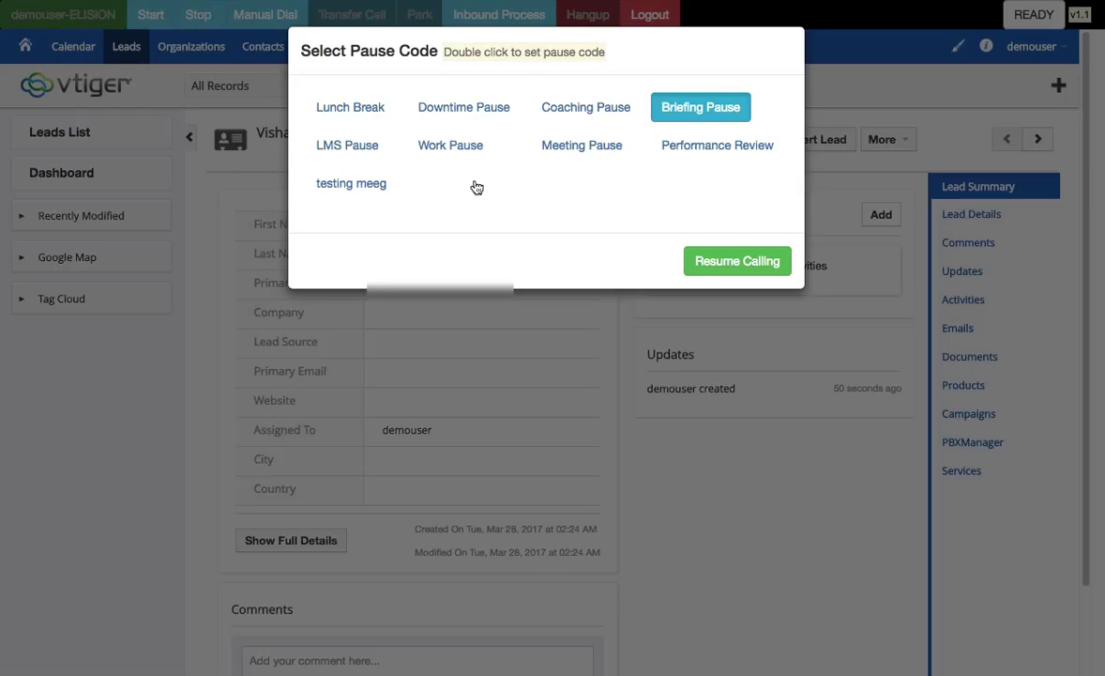
pyautogui.doubleClick(580, 145)
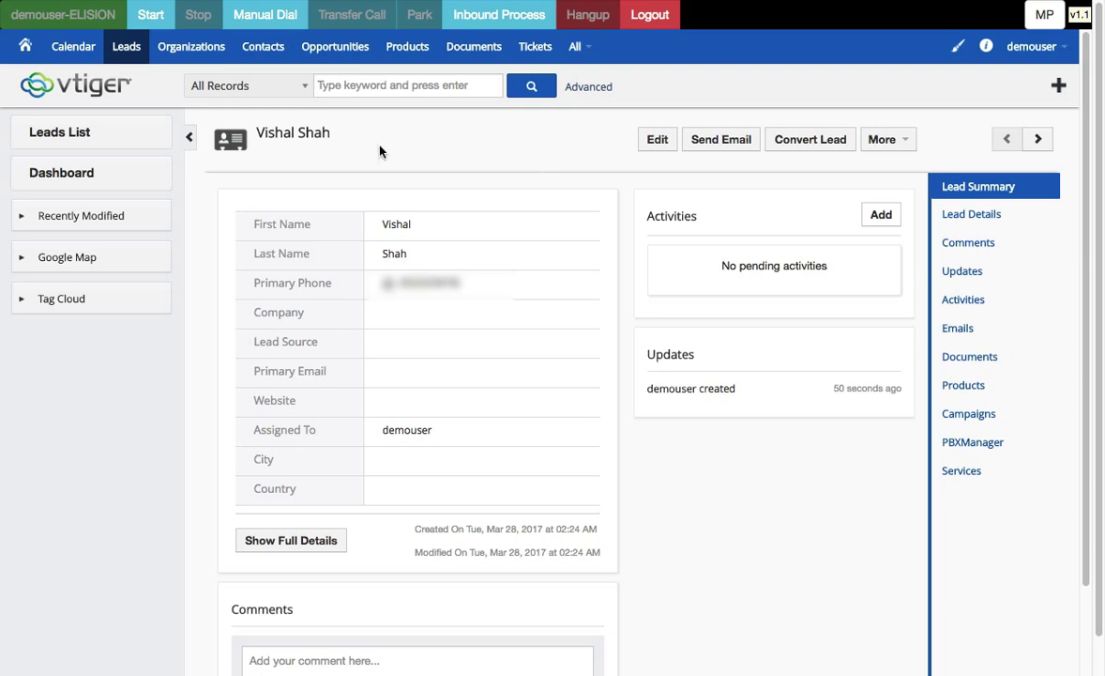
# - Select the lead in the Leads list and choose Actions > Export to Dialer
pyautogui.click(127, 49)
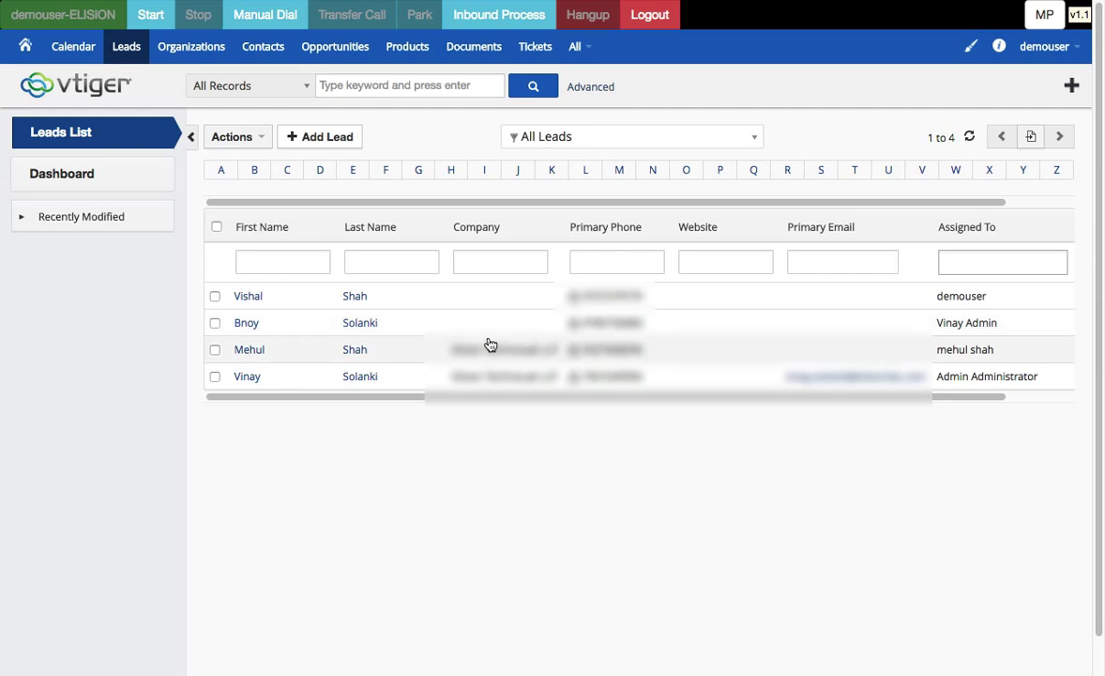
pyautogui.click(215, 297)
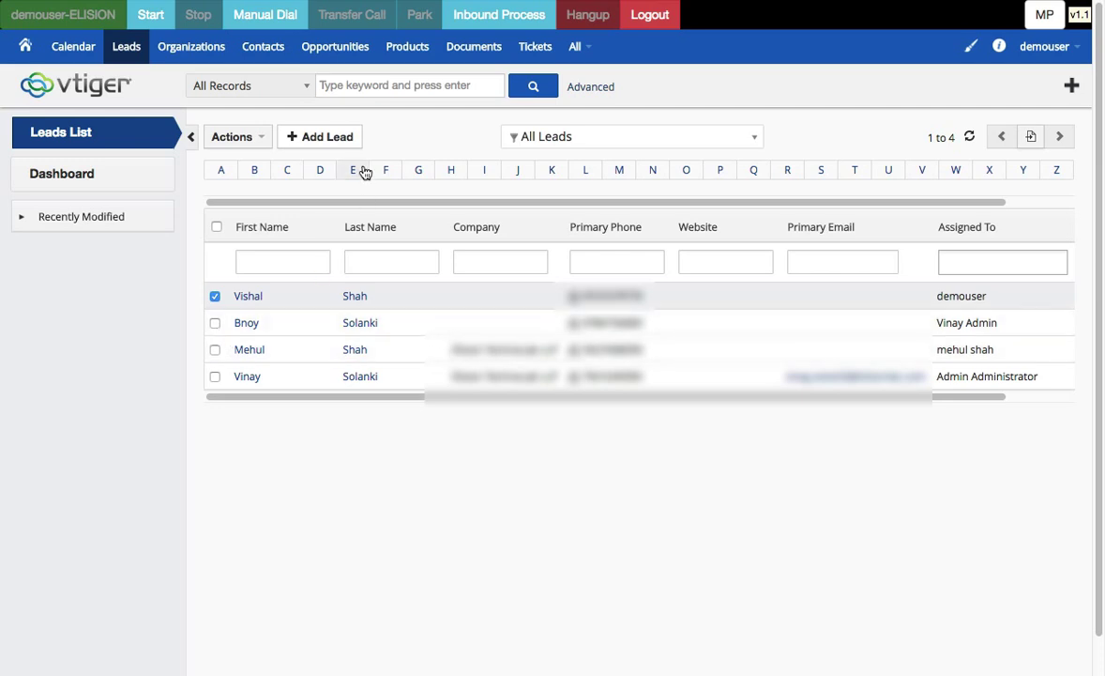
pyautogui.click(252, 143)
pyautogui.click(258, 348)
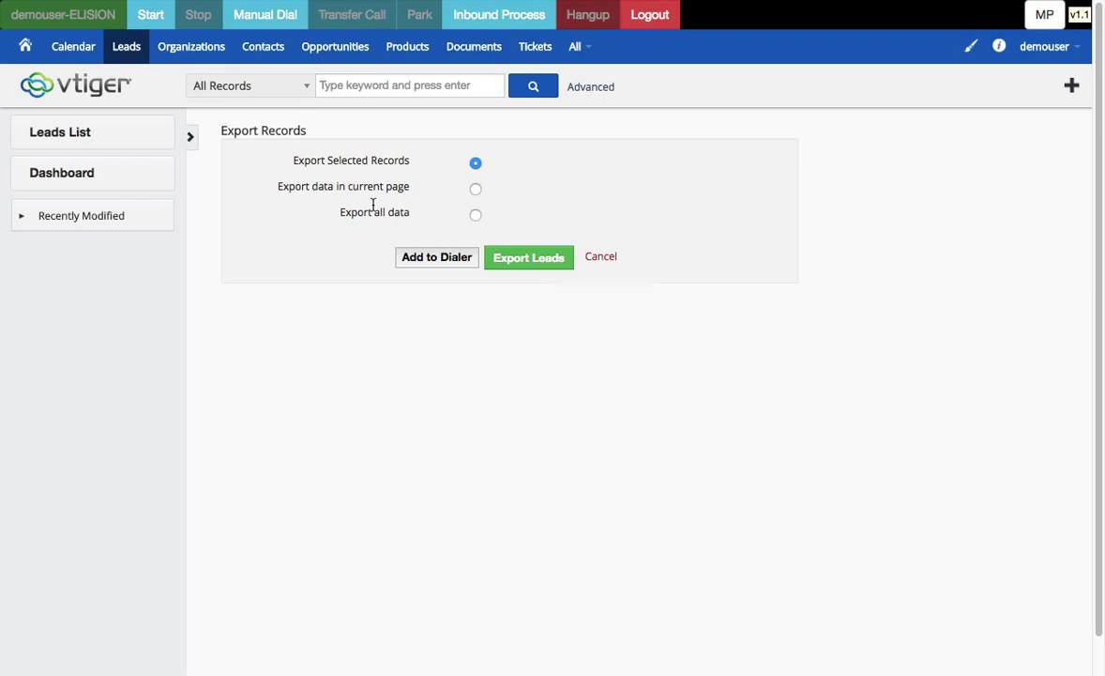
# - Add the lead to the existing dialer list elision-112233-Demo-VT-VC and submit the import
pyautogui.click(433, 259)
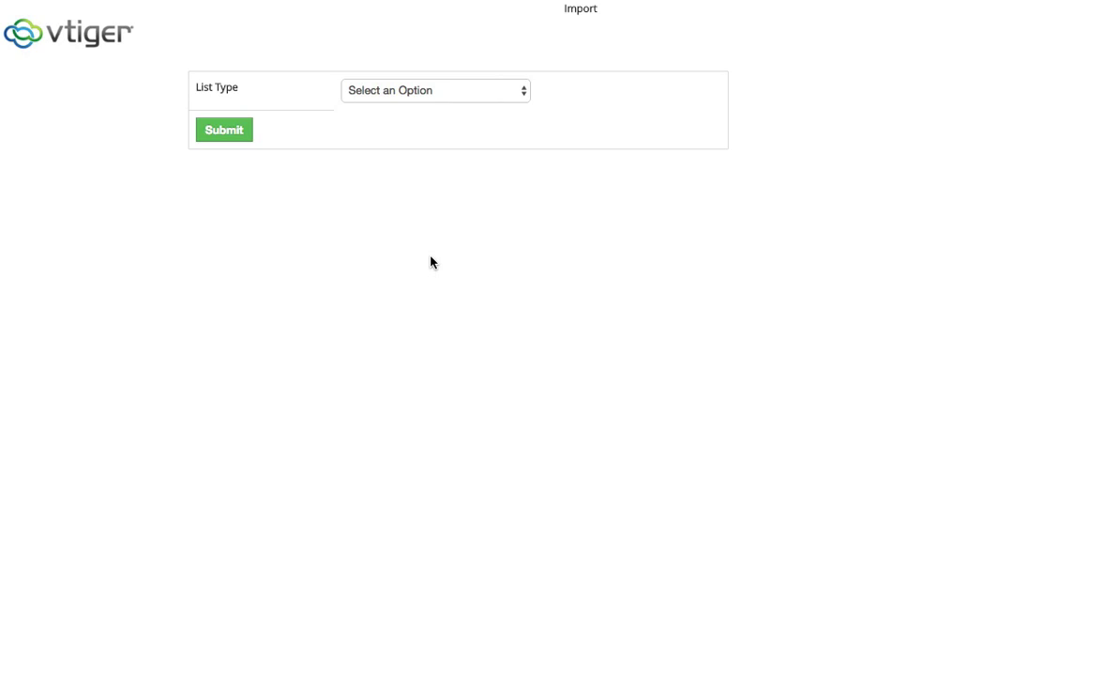
pyautogui.click(399, 91)
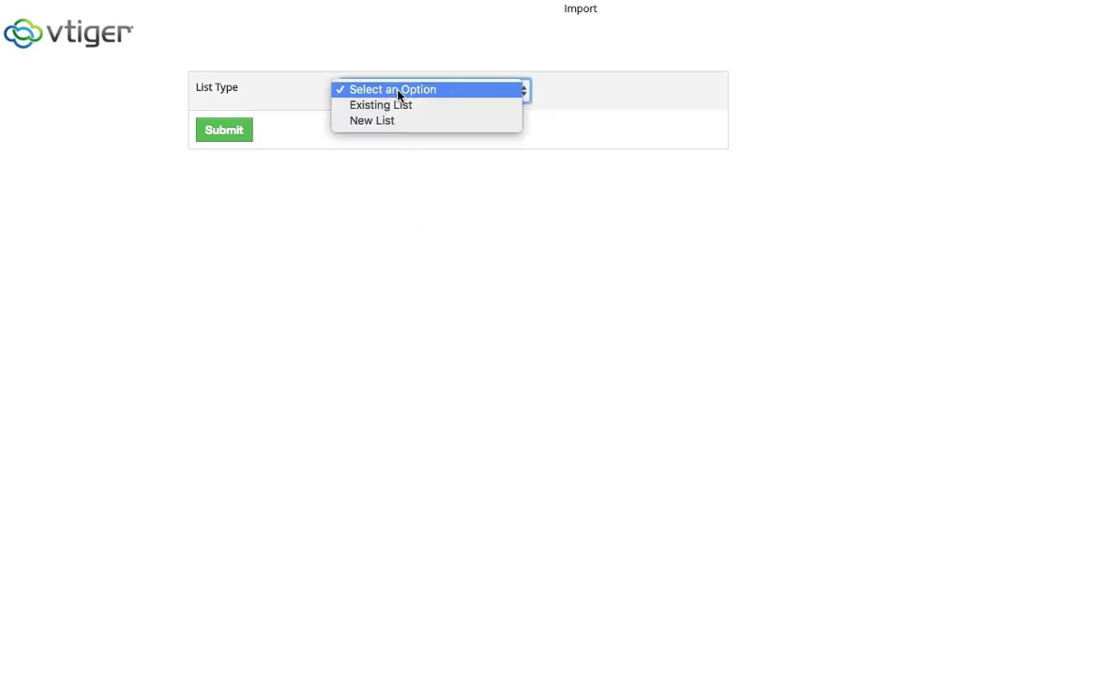
pyautogui.click(424, 105)
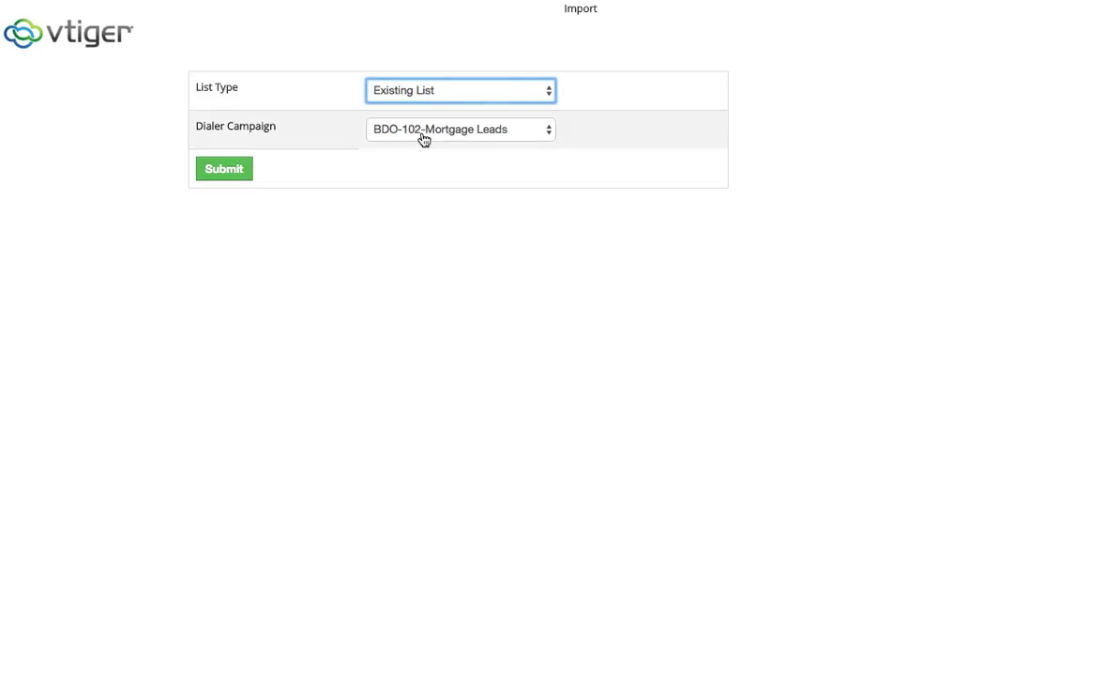
pyautogui.click(424, 130)
pyautogui.press('e')
pyautogui.press('Return')
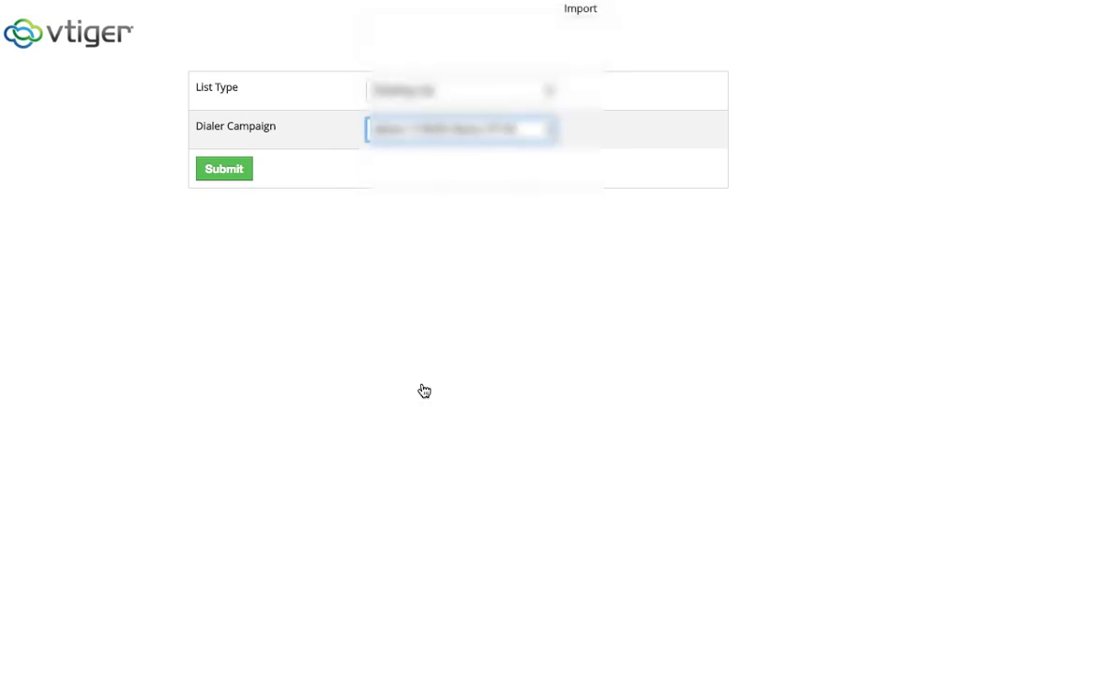
pyautogui.click(219, 173)
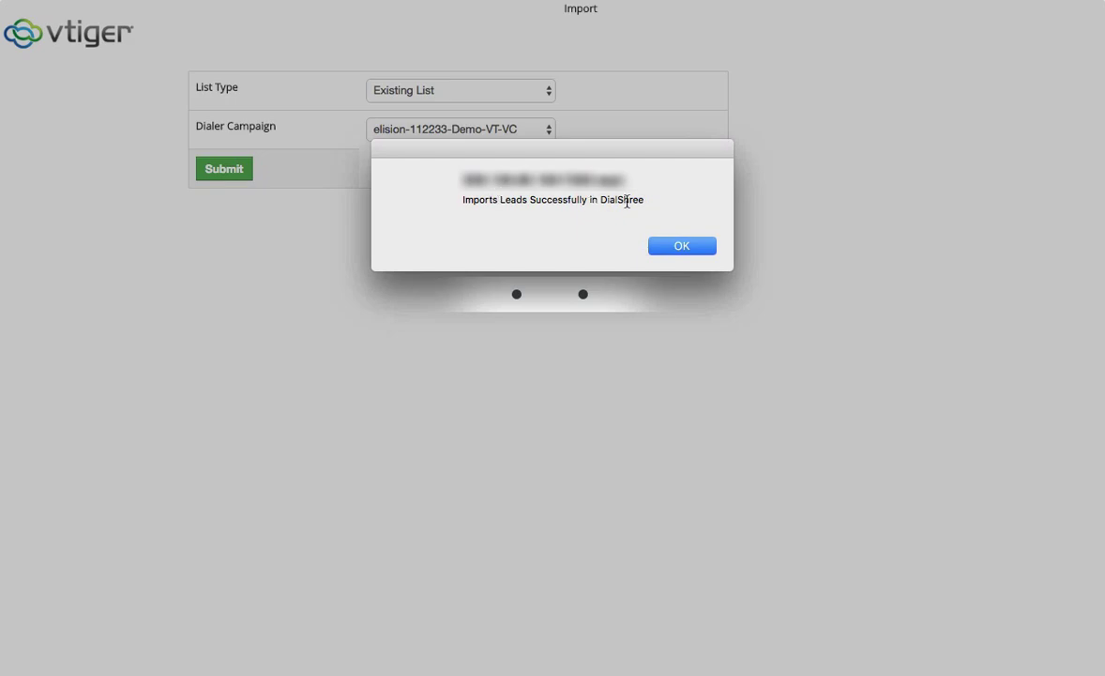
# - Acknowledge the import success message and sign out of the CRM
pyautogui.click(664, 247)
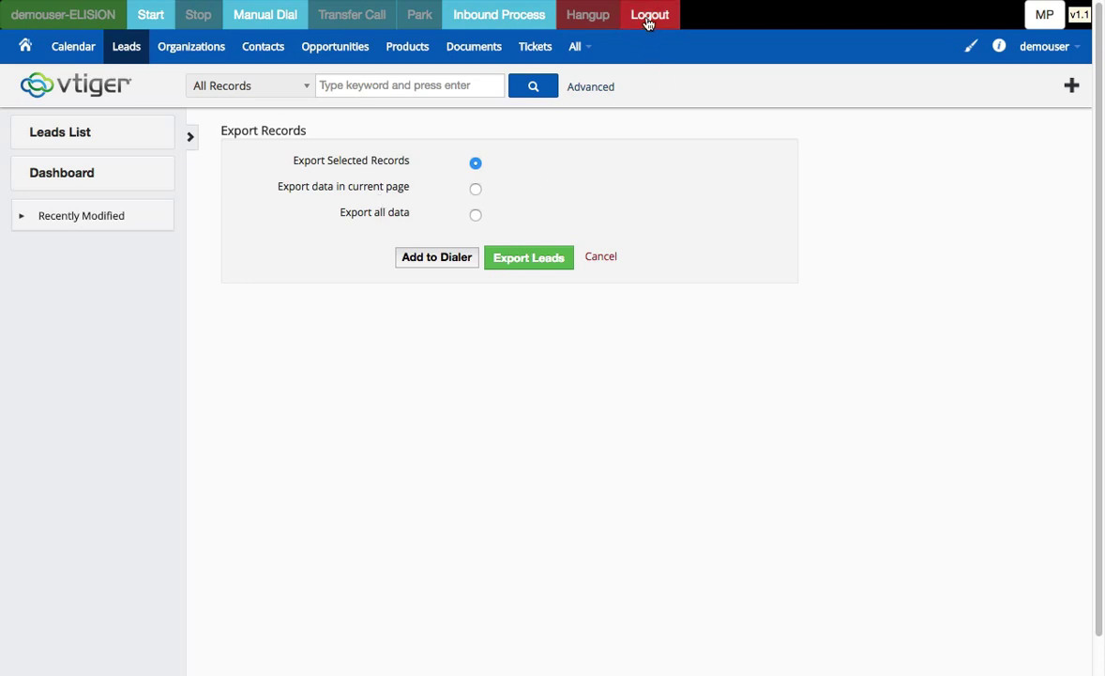
pyautogui.click(1047, 47)
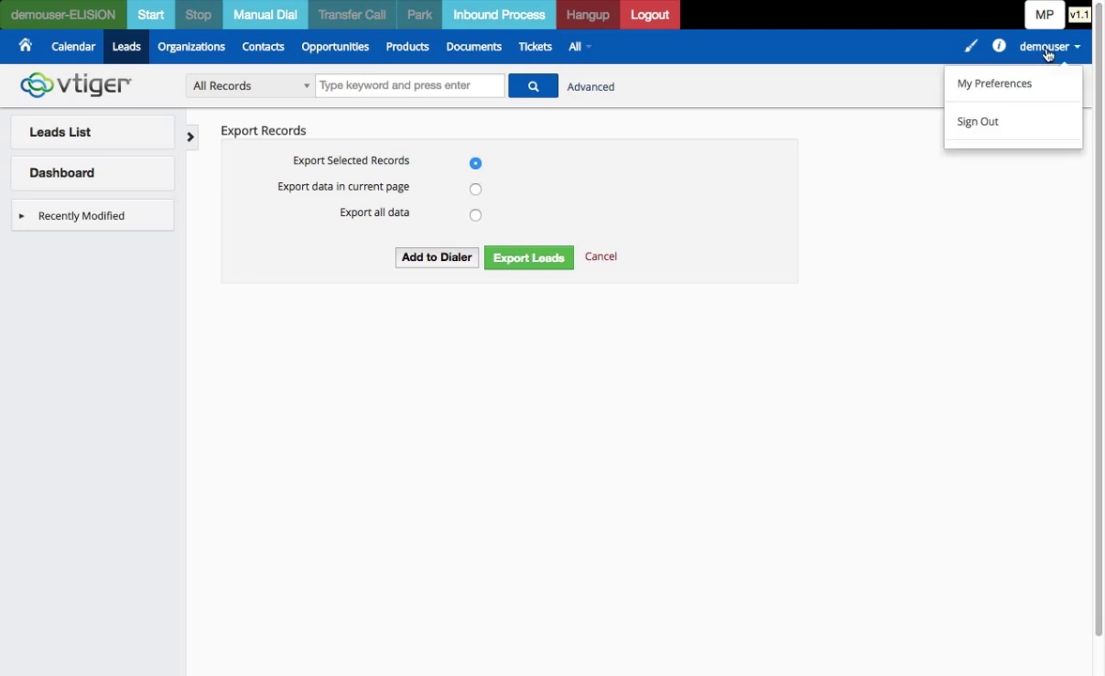
pyautogui.click(978, 124)
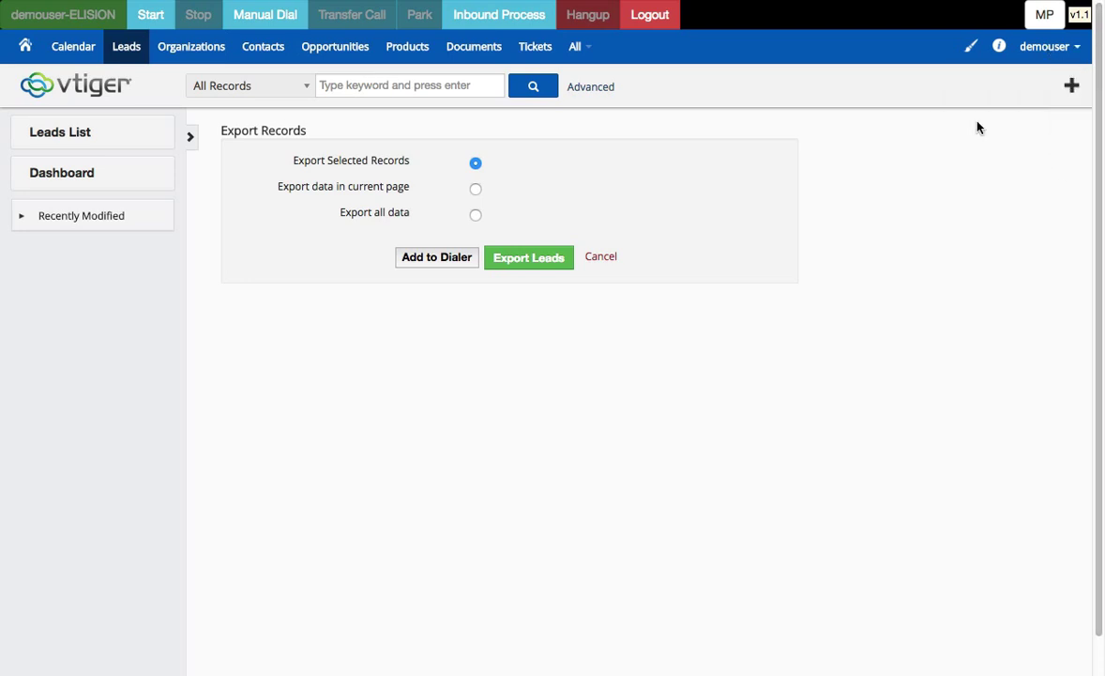